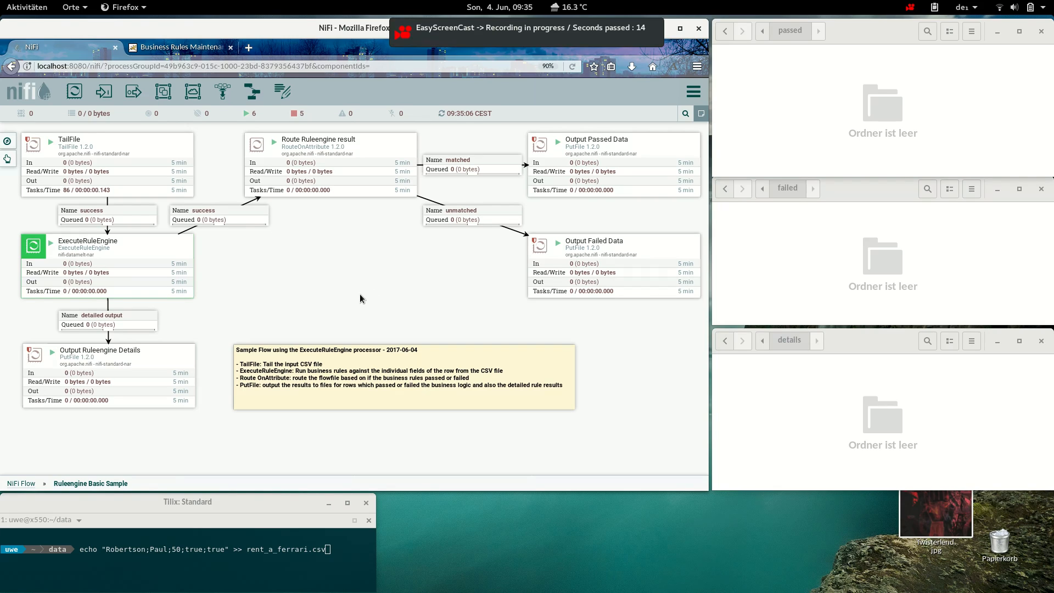
- Examine the processors of the Ruleengine Basic Sample flow, from TailFile and ExecuteRuleEngine through routing to the passed, failed and details outputs
{"action": "left_click", "coordinate": [159, 153]}
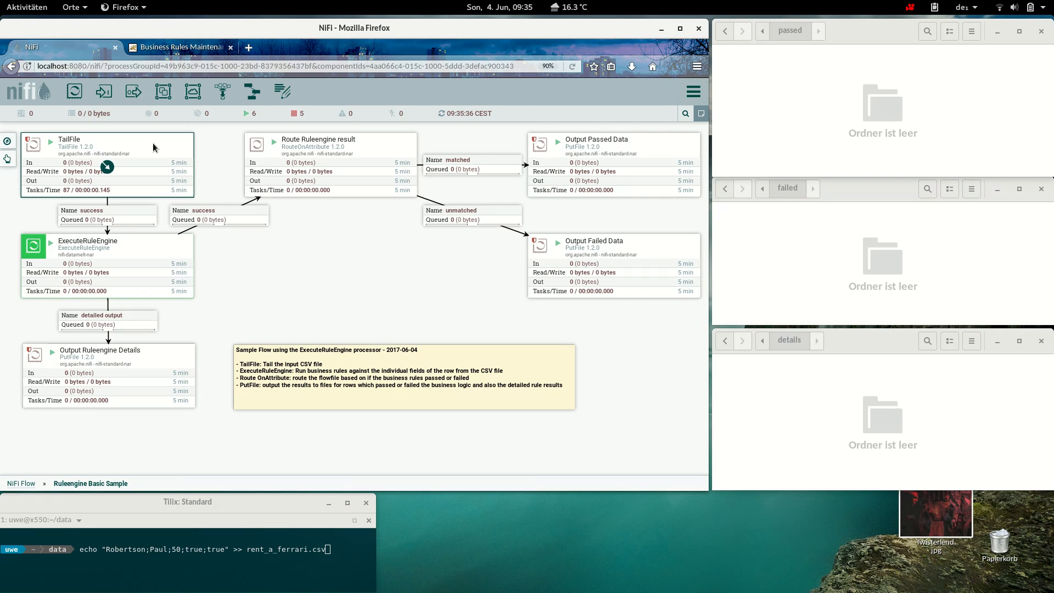
{"action": "left_click", "coordinate": [148, 248]}
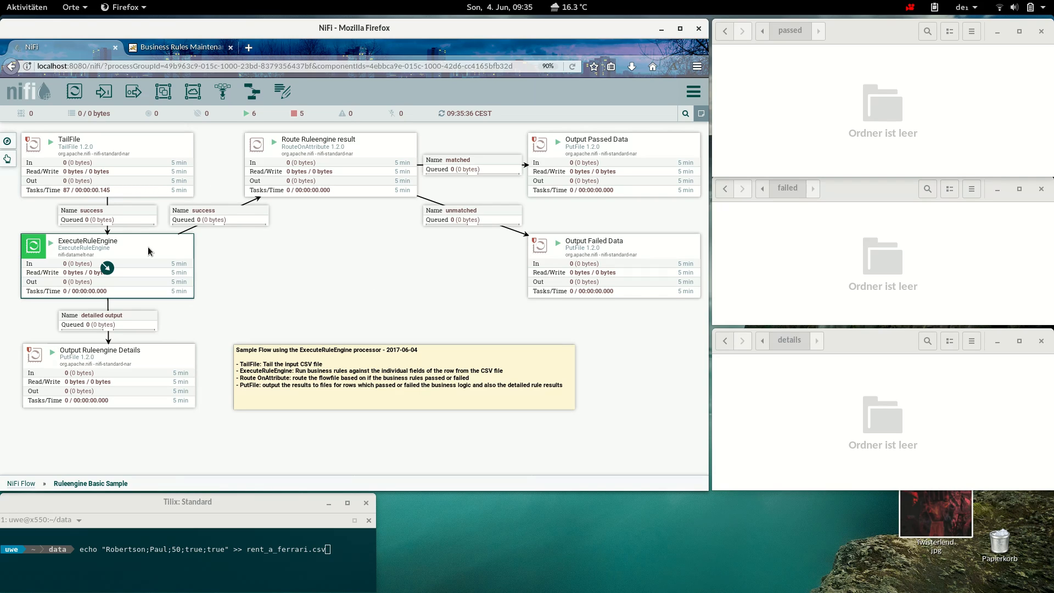
{"action": "left_click", "coordinate": [378, 146]}
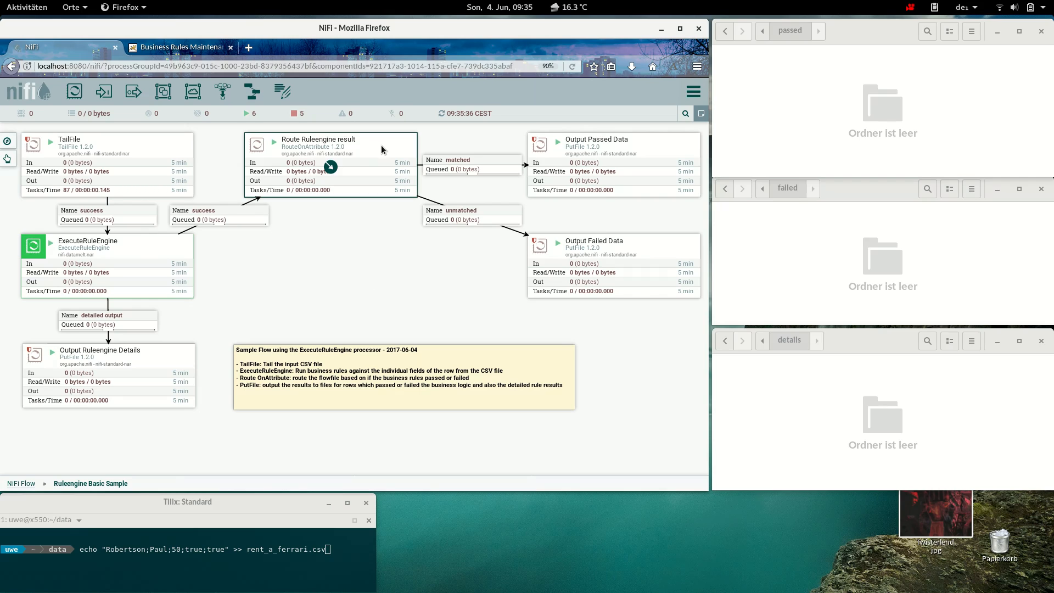
{"action": "left_click", "coordinate": [638, 141]}
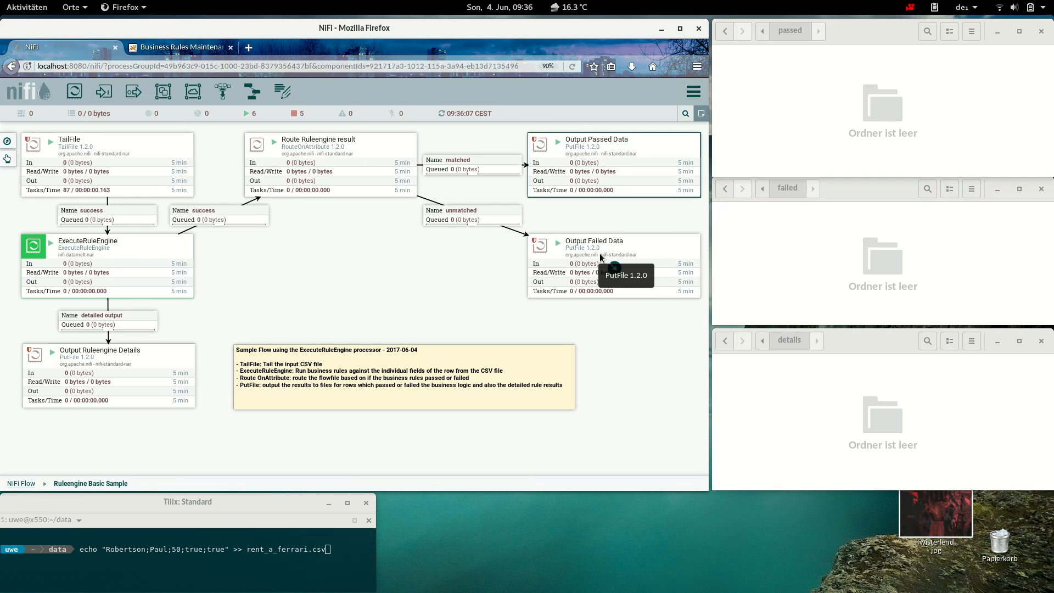
{"action": "left_click", "coordinate": [637, 251]}
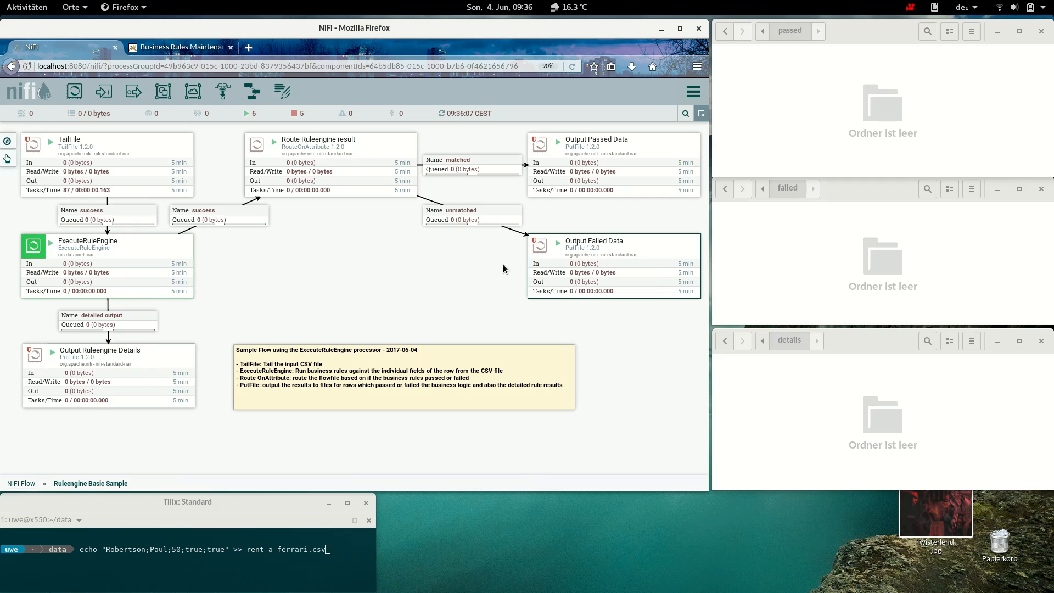
{"action": "left_click", "coordinate": [143, 358]}
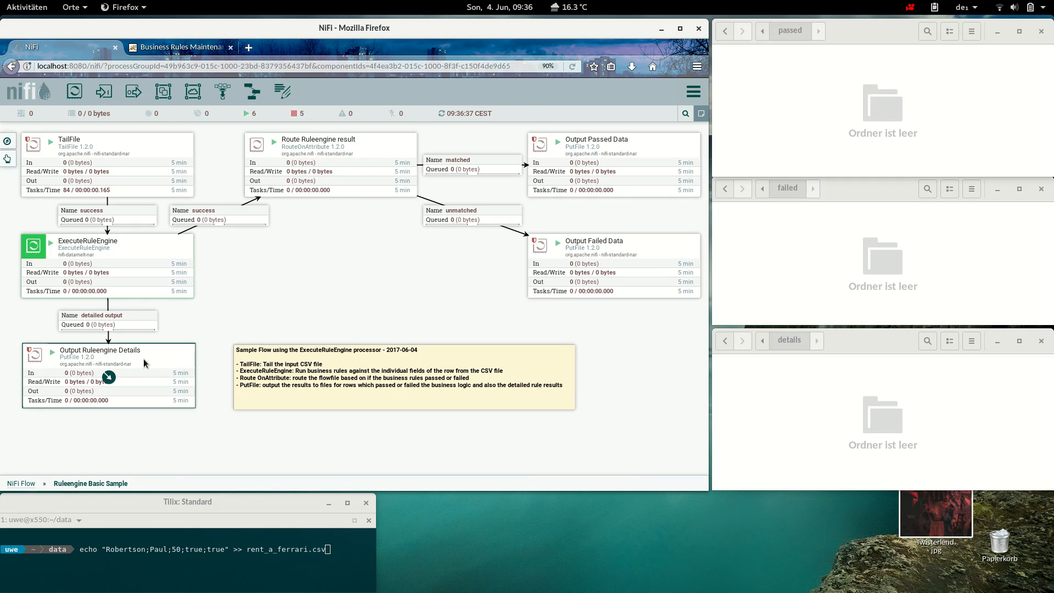
{"action": "left_click", "coordinate": [137, 146]}
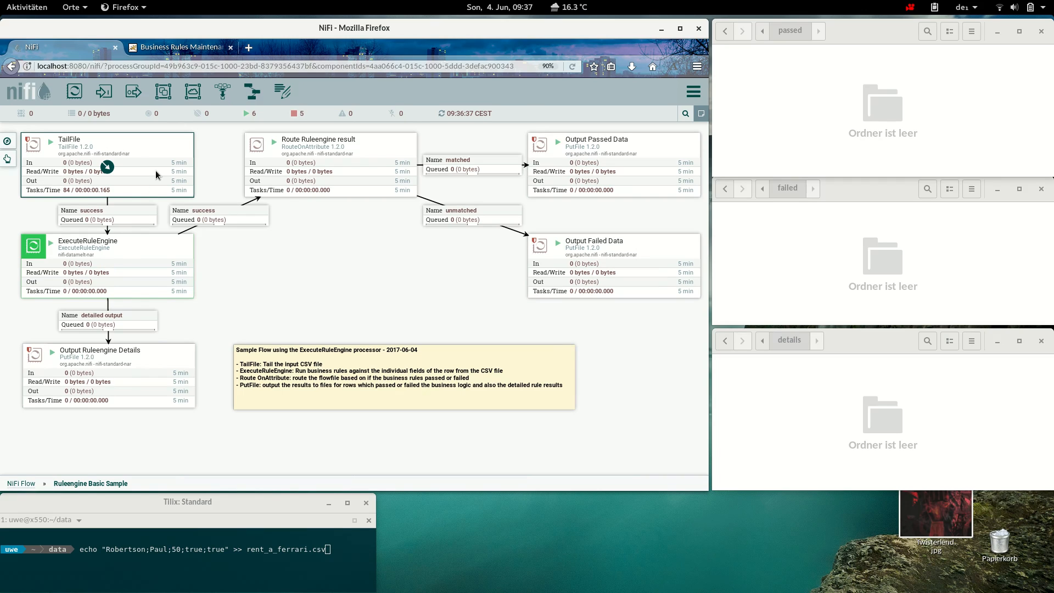
{"action": "left_click", "coordinate": [153, 255]}
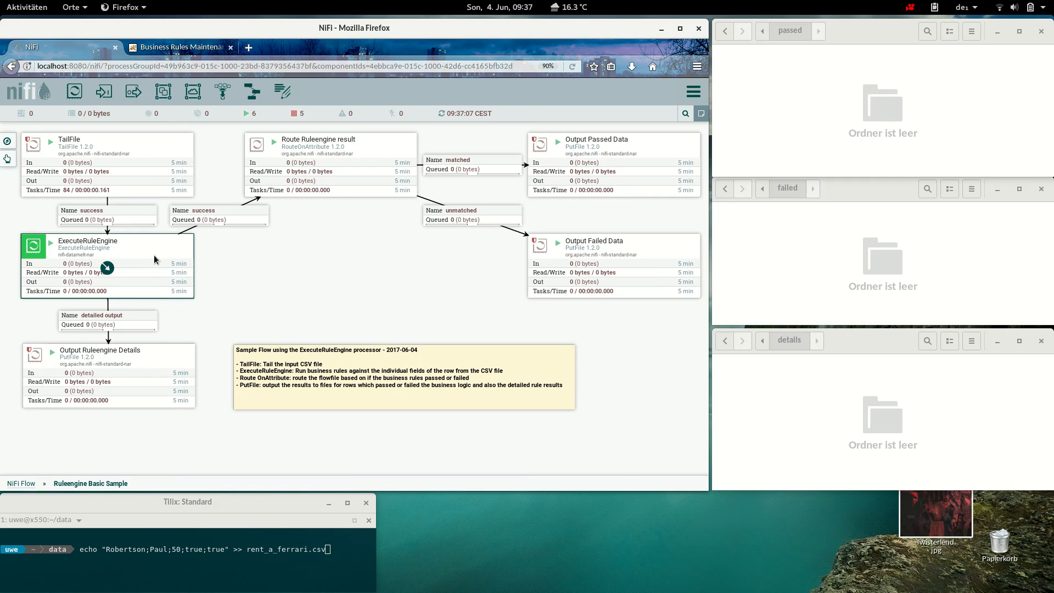
{"action": "left_click", "coordinate": [156, 146]}
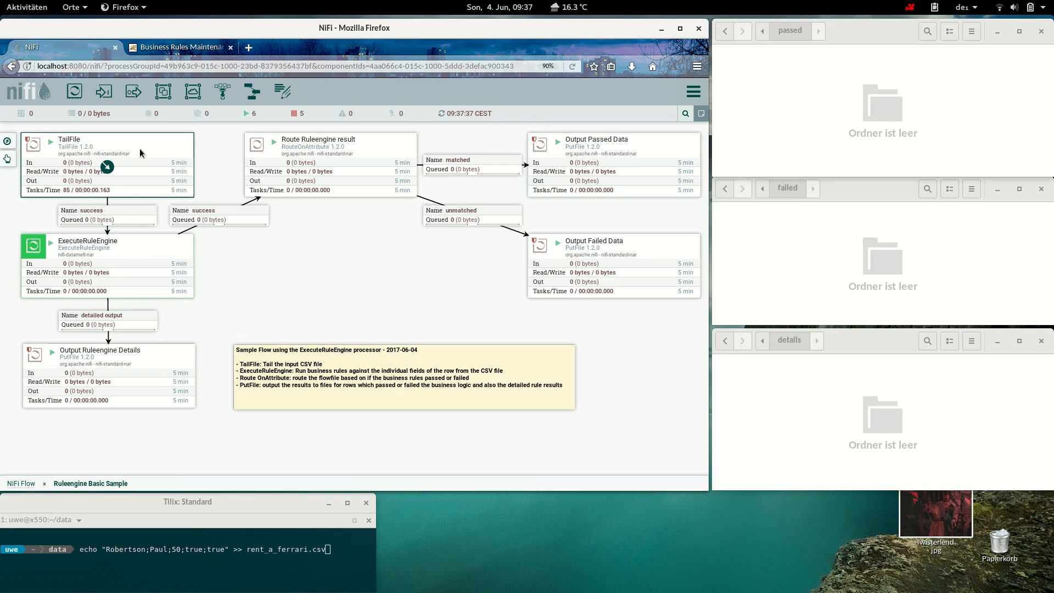
- Run the prepared echo command to append the customer record to rent_a_ferrari.csv, and check the output file in the passed folder
{"action": "left_click", "coordinate": [294, 557]}
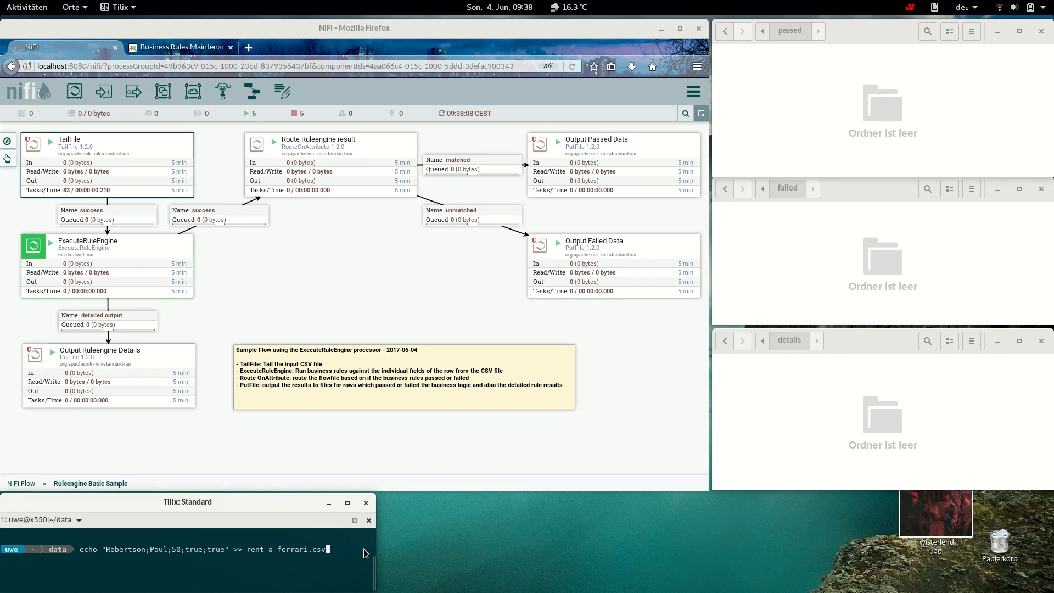
{"action": "key", "text": "Return"}
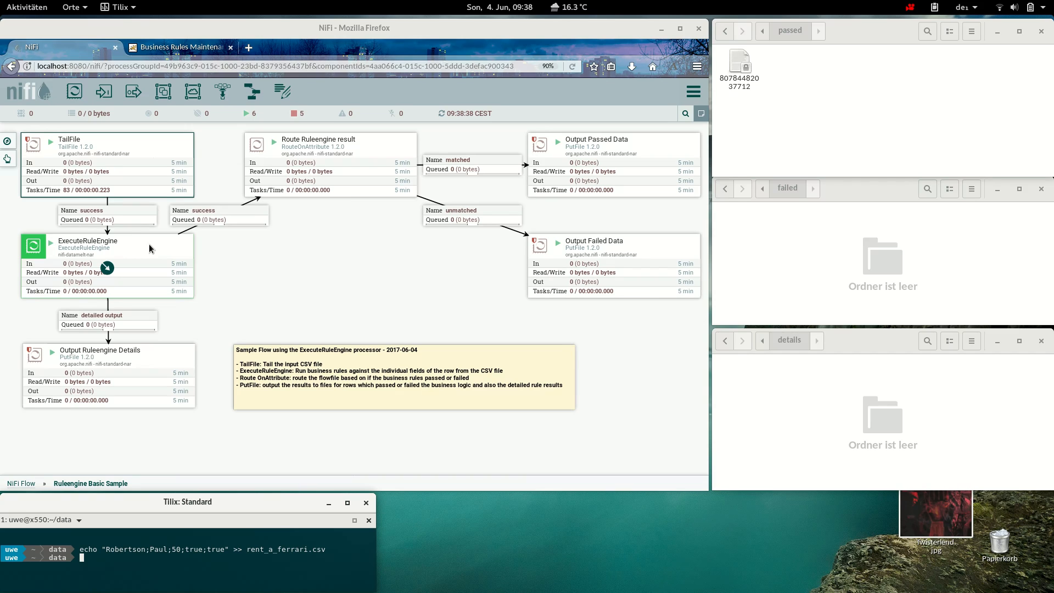
{"action": "left_click", "coordinate": [399, 148]}
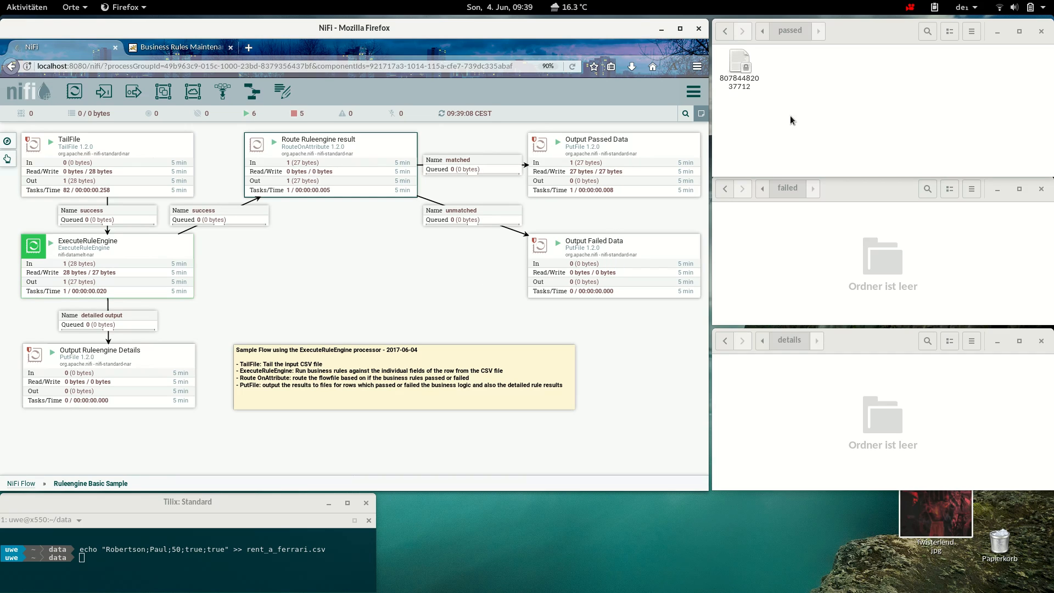
{"action": "left_click", "coordinate": [741, 67]}
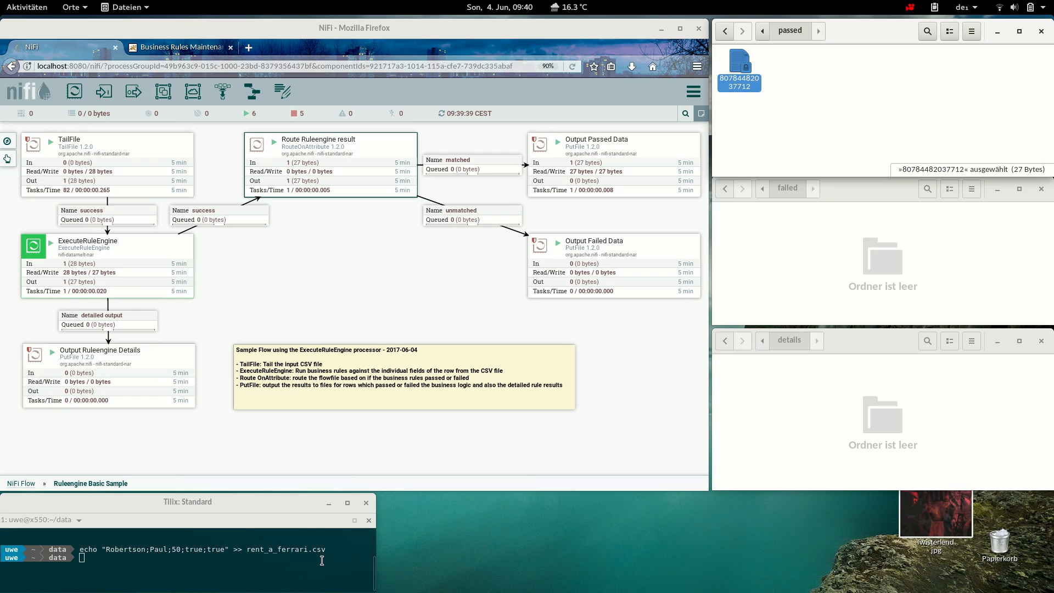
{"action": "left_click", "coordinate": [348, 559]}
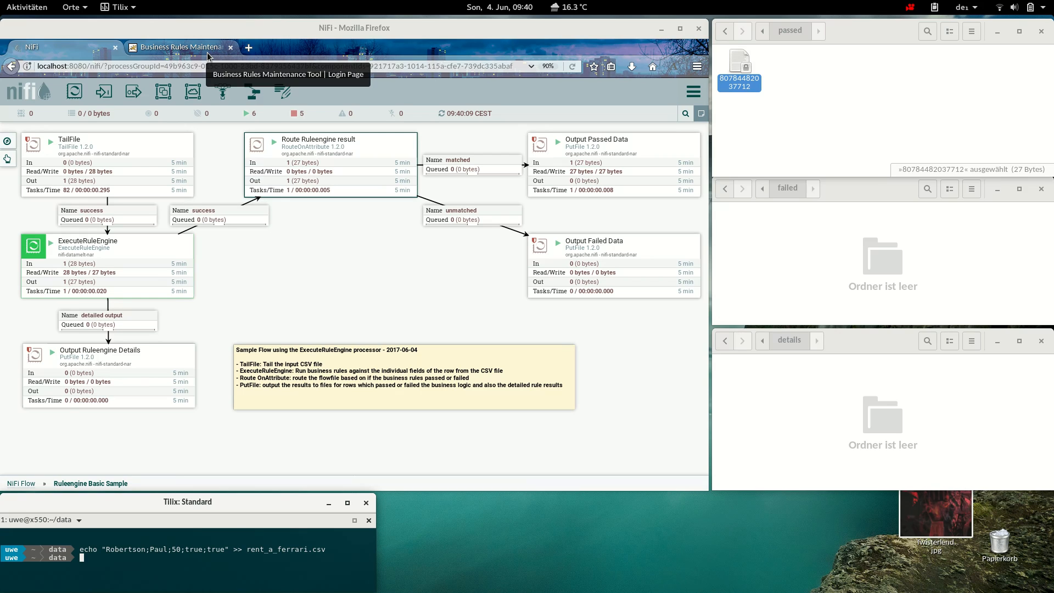
- Switch to the Business Rules Maintenance Tool and log in with the prefilled credentials
{"action": "left_click", "coordinate": [167, 51]}
{"action": "left_click", "coordinate": [168, 51]}
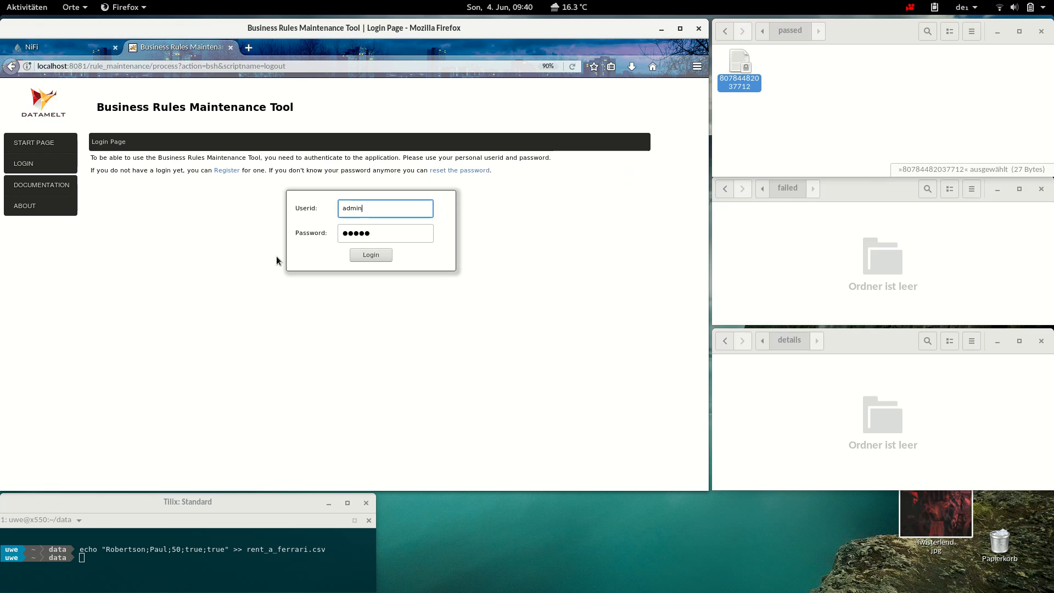
{"action": "left_click", "coordinate": [377, 255]}
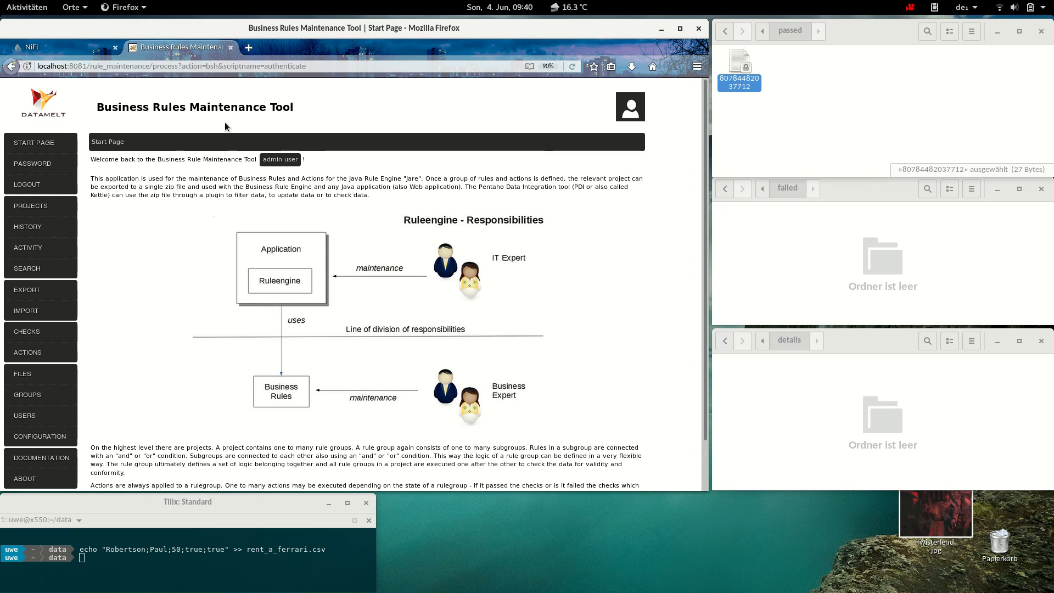
- Open the rules list of rule group Group 1 in the project Test Nifi 3
{"action": "left_click", "coordinate": [45, 210]}
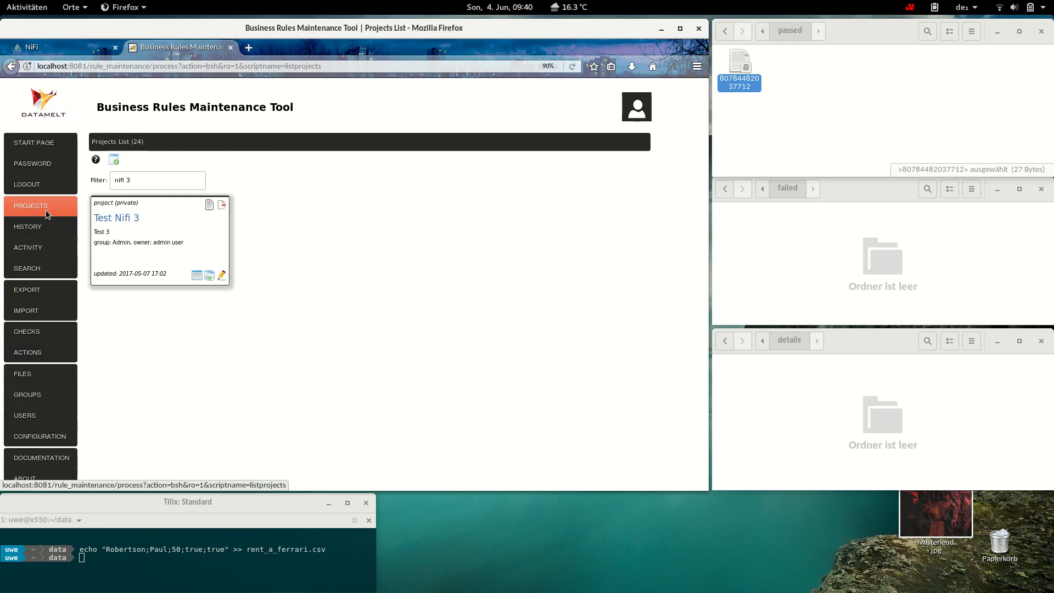
{"action": "left_click", "coordinate": [124, 219]}
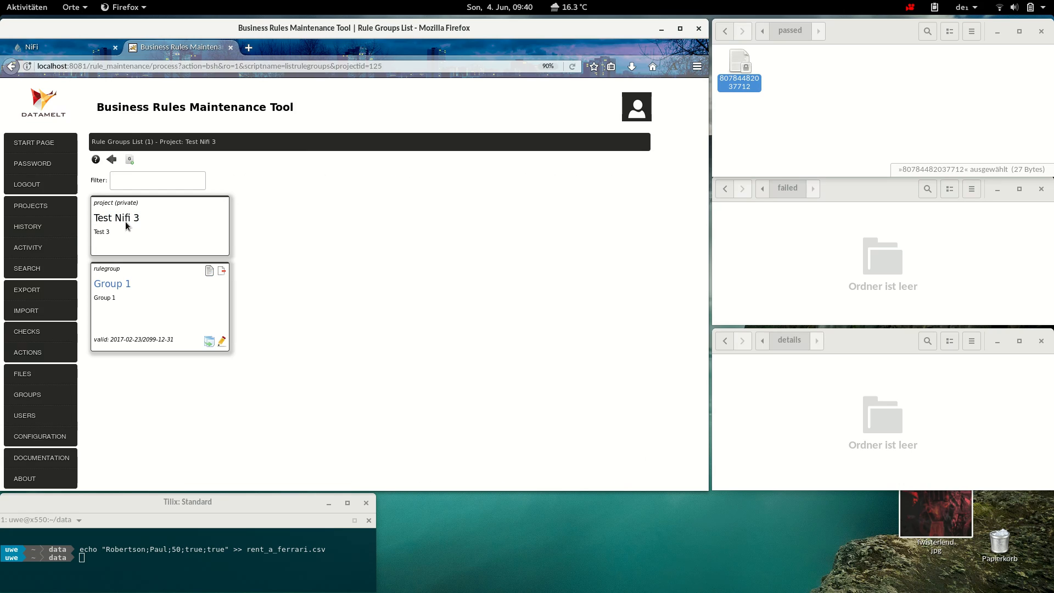
{"action": "left_click", "coordinate": [129, 286]}
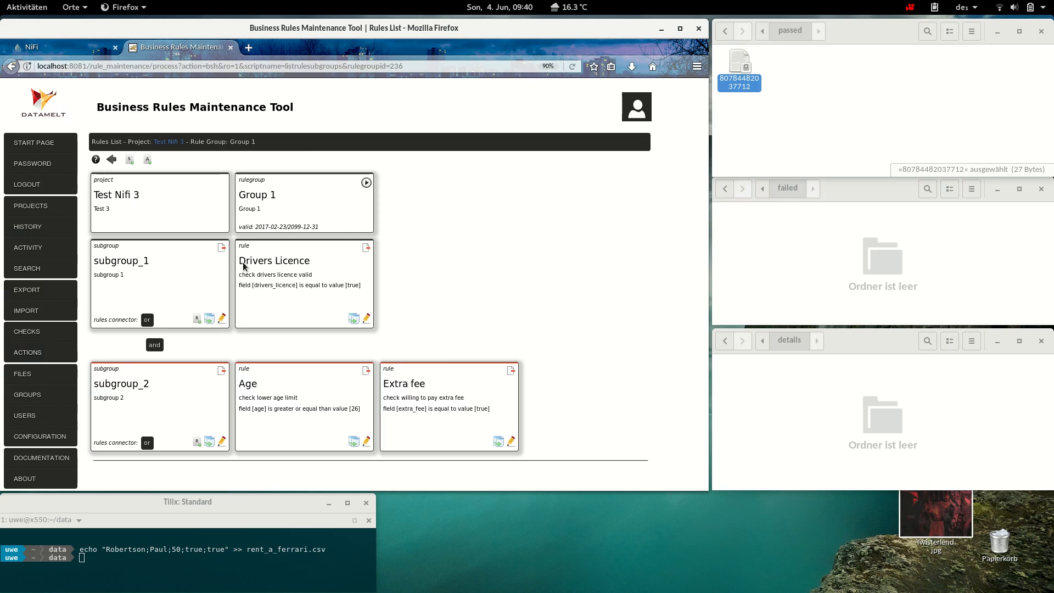
- Compare the Drivers Licence, Age and Extra fee rules with the matching field values of the record in the terminal command
{"action": "left_click_drag", "start_coordinate": [243, 266], "coordinate": [314, 268]}
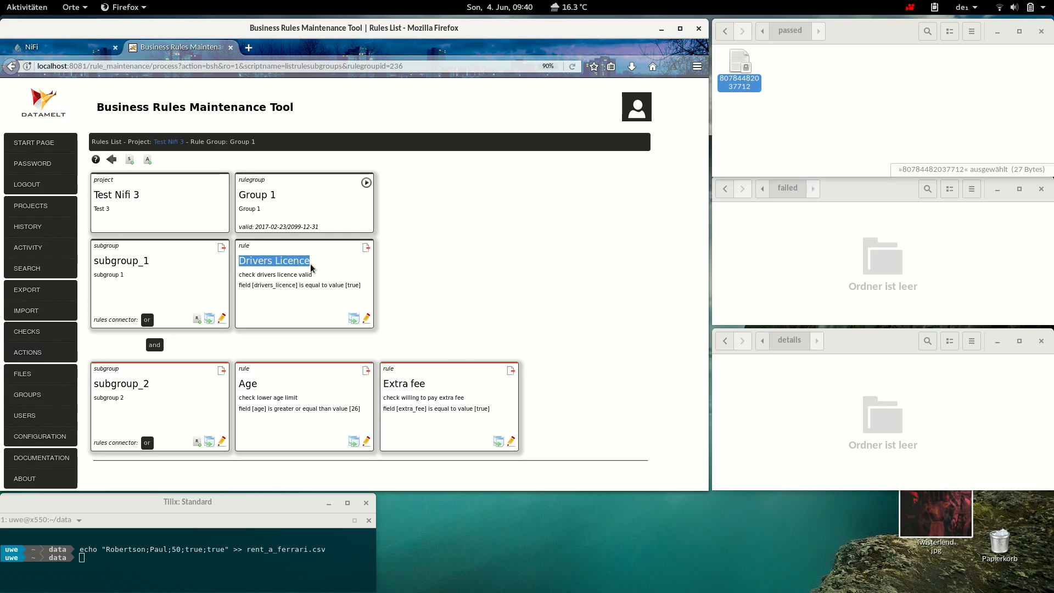
{"action": "left_click", "coordinate": [415, 266]}
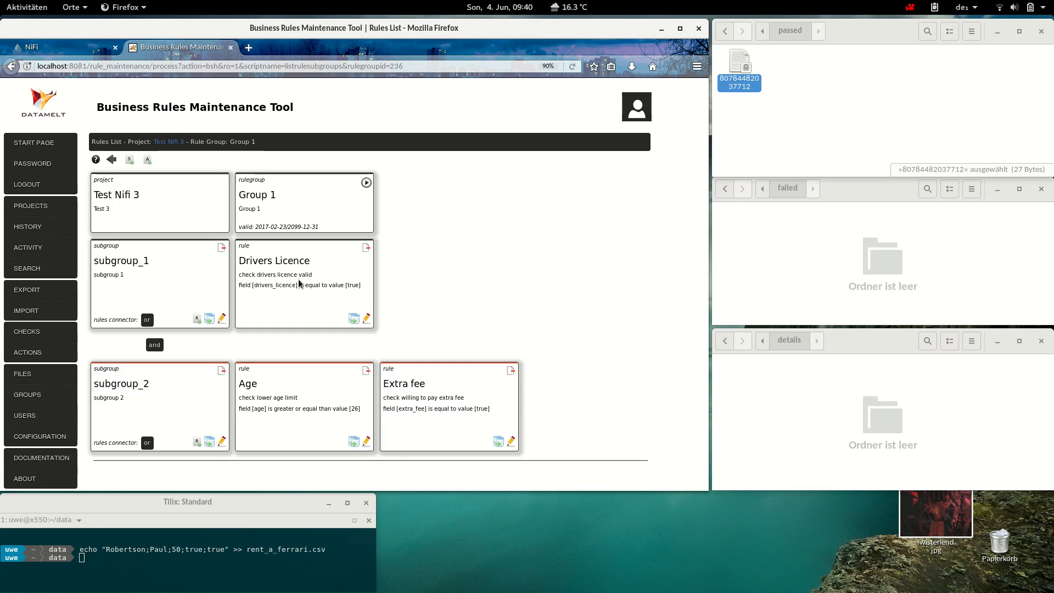
{"action": "left_click", "coordinate": [192, 555]}
{"action": "double_click", "coordinate": [200, 556]}
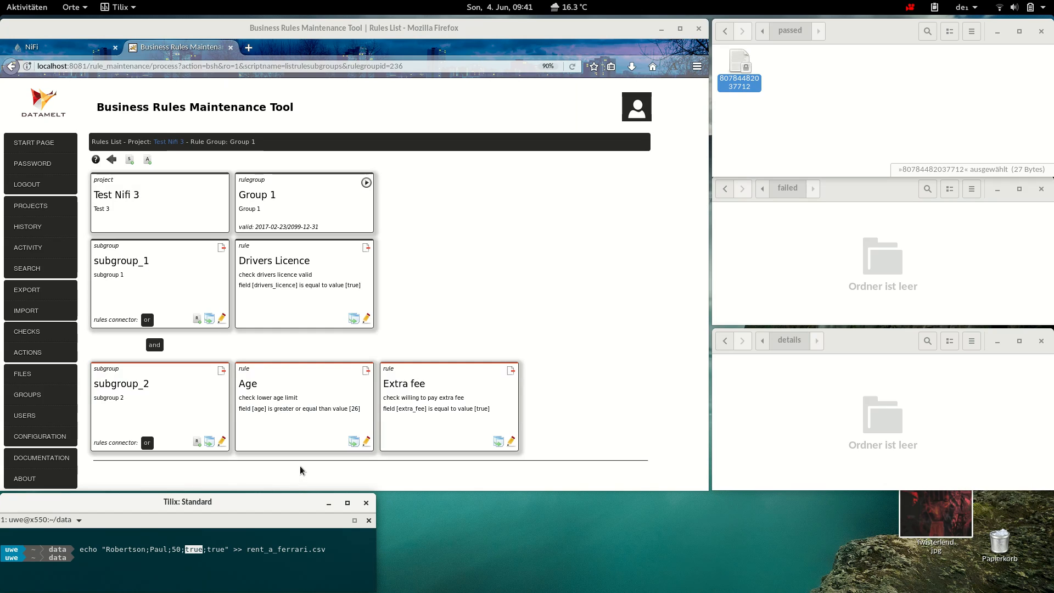
{"action": "left_click", "coordinate": [479, 287]}
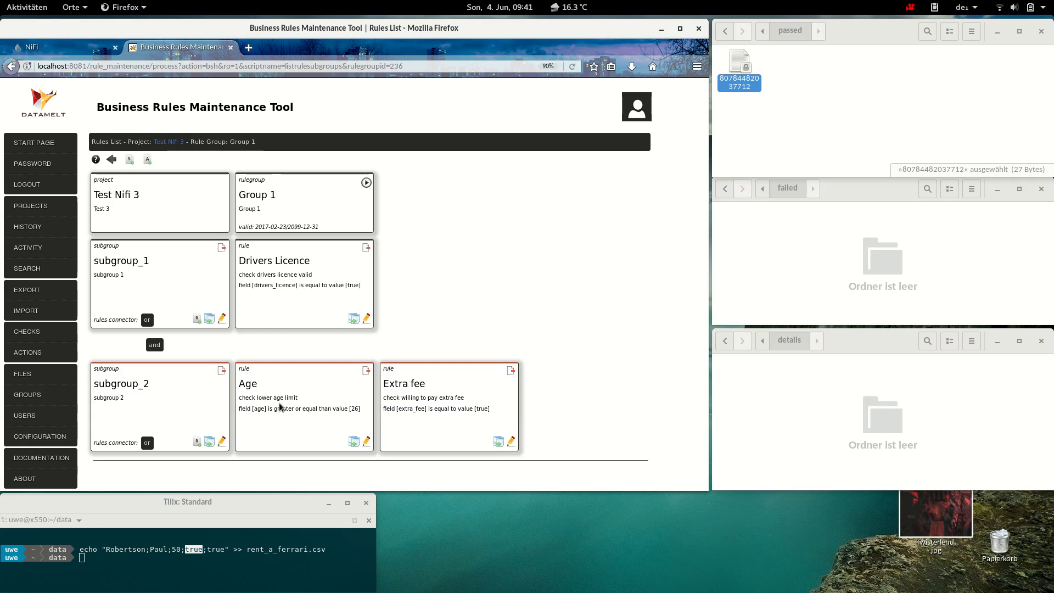
{"action": "double_click", "coordinate": [176, 550]}
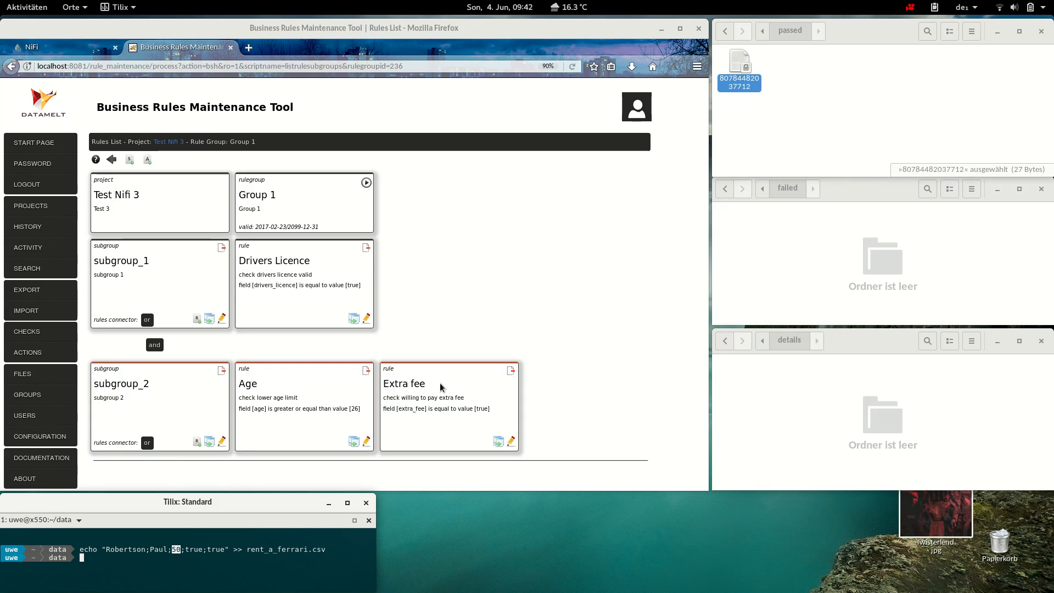
{"action": "double_click", "coordinate": [223, 551]}
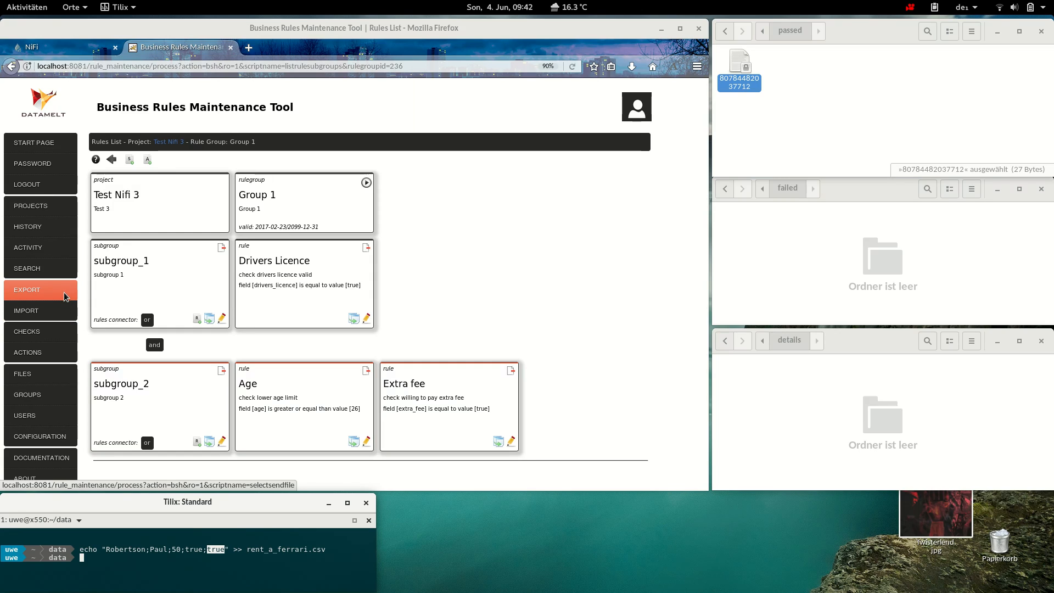
- Return to the NiFi flow and select the ExecuteRuleEngine processor
{"action": "left_click", "coordinate": [78, 51]}
{"action": "left_click", "coordinate": [78, 48]}
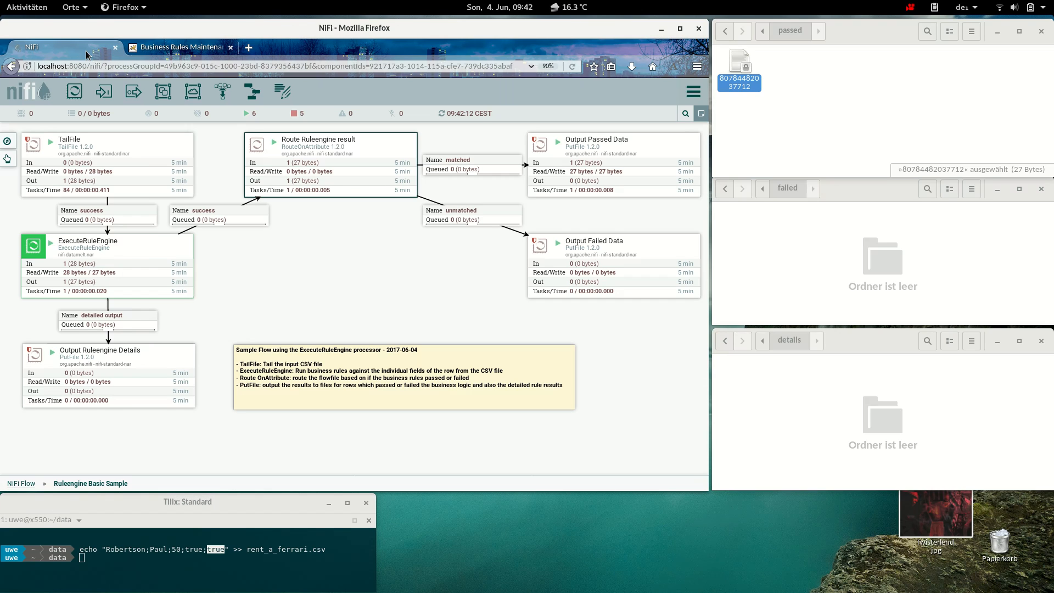
{"action": "left_click", "coordinate": [126, 251]}
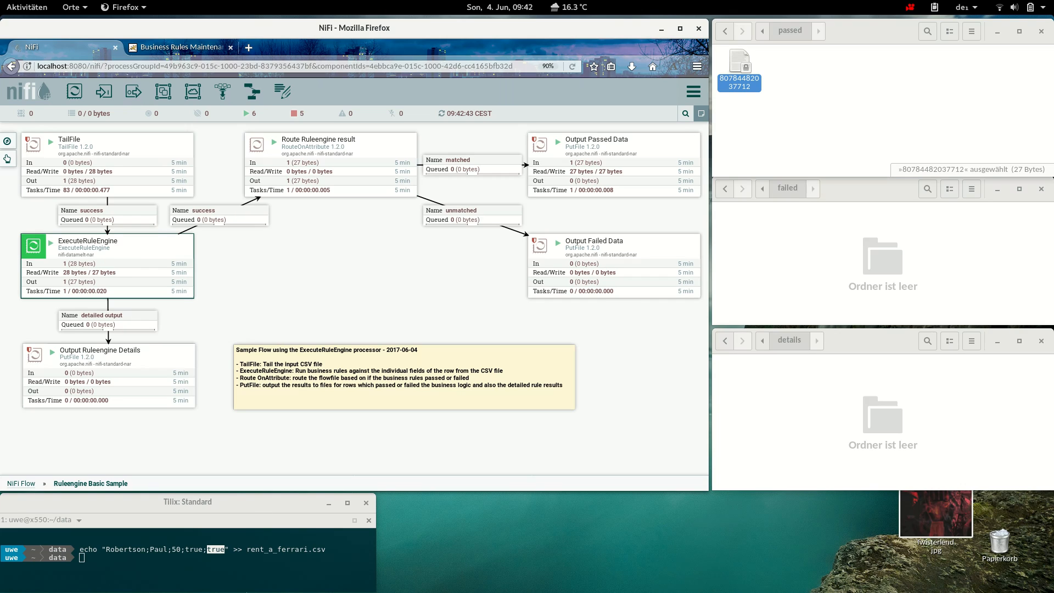
- Recall the previous echo command in the terminal and replace the customer's first name in the record
{"action": "left_click", "coordinate": [247, 575]}
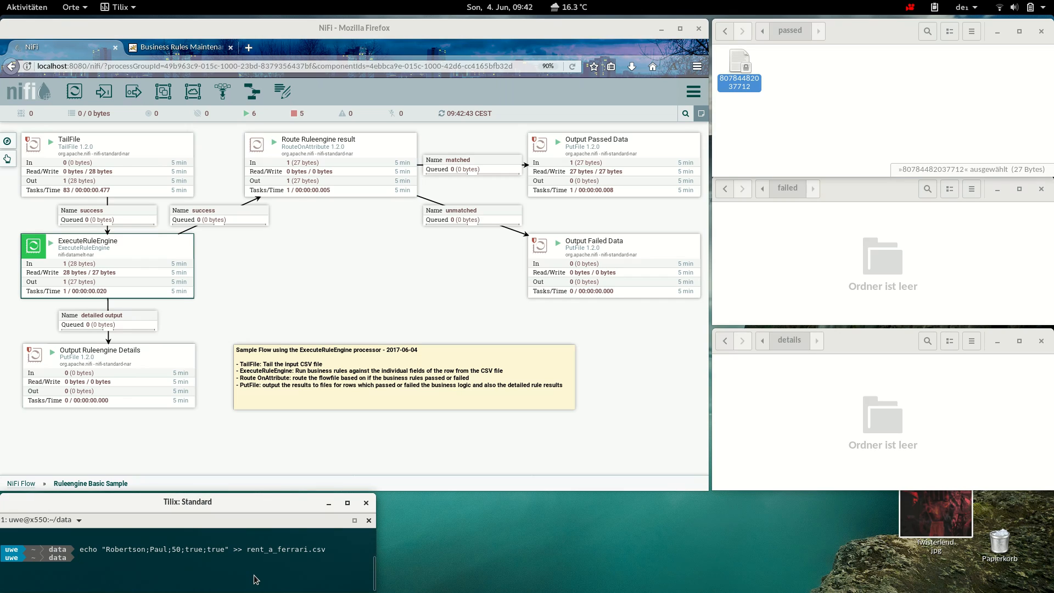
{"action": "key", "text": "Up"}
{"action": "key", "text": "Left"}
{"action": "key", "text": "Left"}
{"action": "key", "text": "Left"}
{"action": "key", "text": "Left"}
{"action": "key", "text": "Left"}
{"action": "key", "text": "Left"}
{"action": "key", "text": "Left"}
{"action": "key", "text": "Left"}
{"action": "key", "text": "Left"}
{"action": "key", "text": "Left"}
{"action": "key", "text": "Left"}
{"action": "key", "text": "Left"}
{"action": "key", "text": "Left"}
{"action": "key", "text": "Left"}
{"action": "key", "text": "Left"}
{"action": "key", "text": "Left"}
{"action": "key", "text": "Left"}
{"action": "key", "text": "Left"}
{"action": "key", "text": "Left"}
{"action": "key", "text": "Left"}
{"action": "key", "text": "Left"}
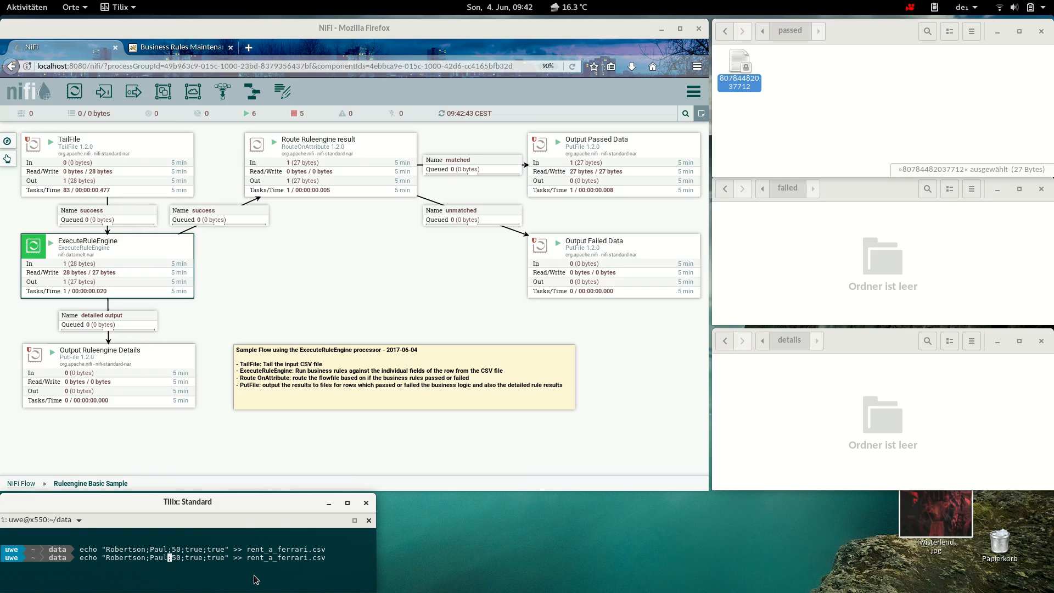
{"action": "key", "text": "BackSpace"}
{"action": "key", "text": "BackSpace"}
{"action": "key", "text": "BackSpace"}
{"action": "key", "text": "BackSpace"}
{"action": "type", "text": "Mary"}
- Set the record's age to 20 and run the command to append it to rent_a_ferrari.csv
{"action": "key", "text": "Right"}
{"action": "key", "text": "Delete"}
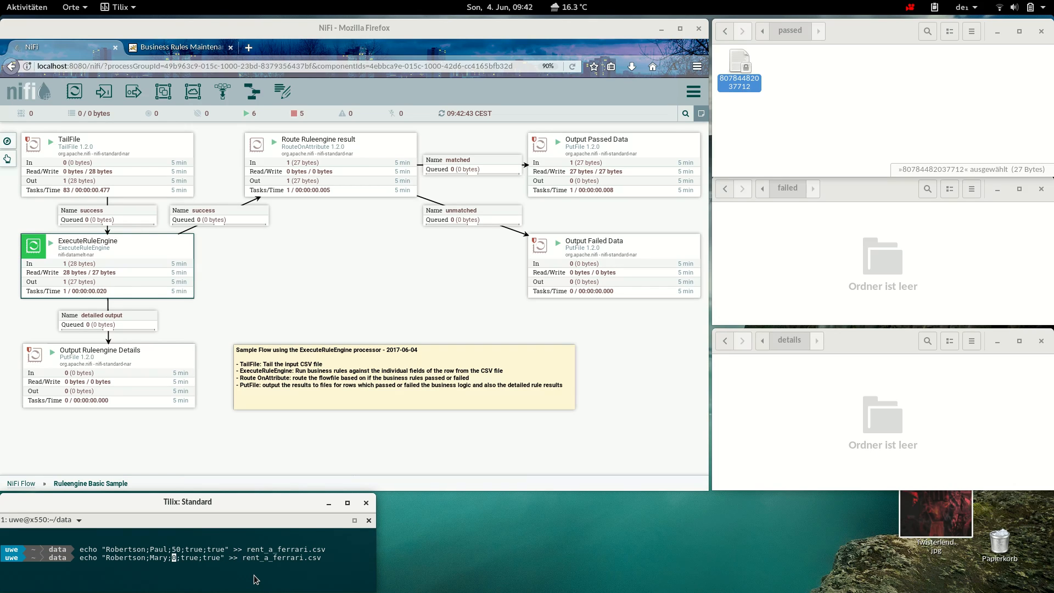
{"action": "type", "text": "2"}
{"action": "key", "text": "Right"}
{"action": "key", "text": "Right"}
{"action": "key", "text": "Right"}
{"action": "key", "text": "Right"}
{"action": "key", "text": "Right"}
{"action": "key", "text": "Right"}
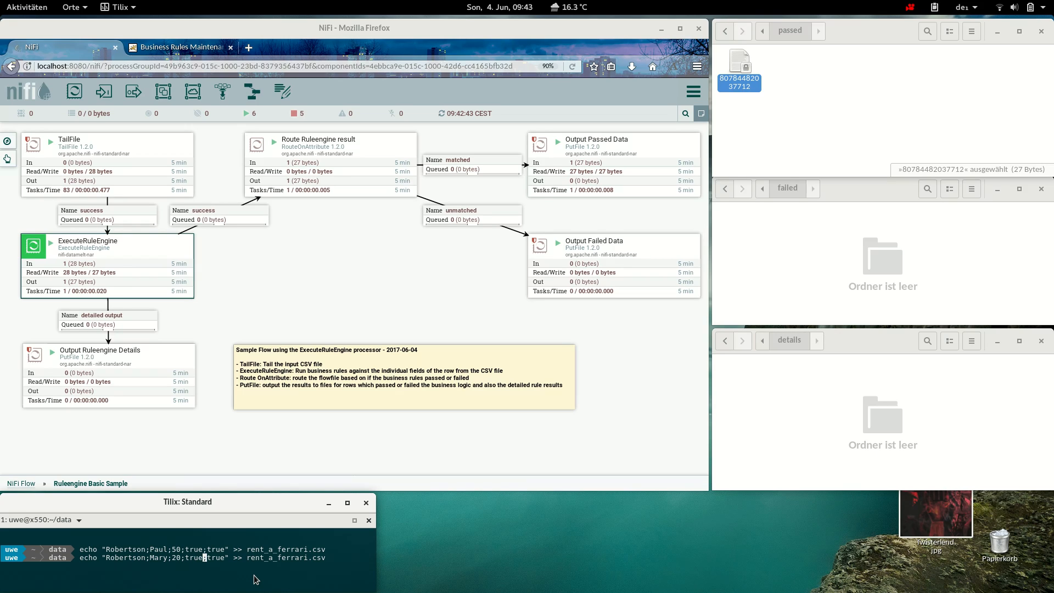
{"action": "key", "text": "Left"}
{"action": "key", "text": "Left"}
{"action": "key", "text": "Right"}
{"action": "key", "text": "Right"}
{"action": "key", "text": "Right"}
{"action": "key", "text": "Right"}
{"action": "key", "text": "Return"}
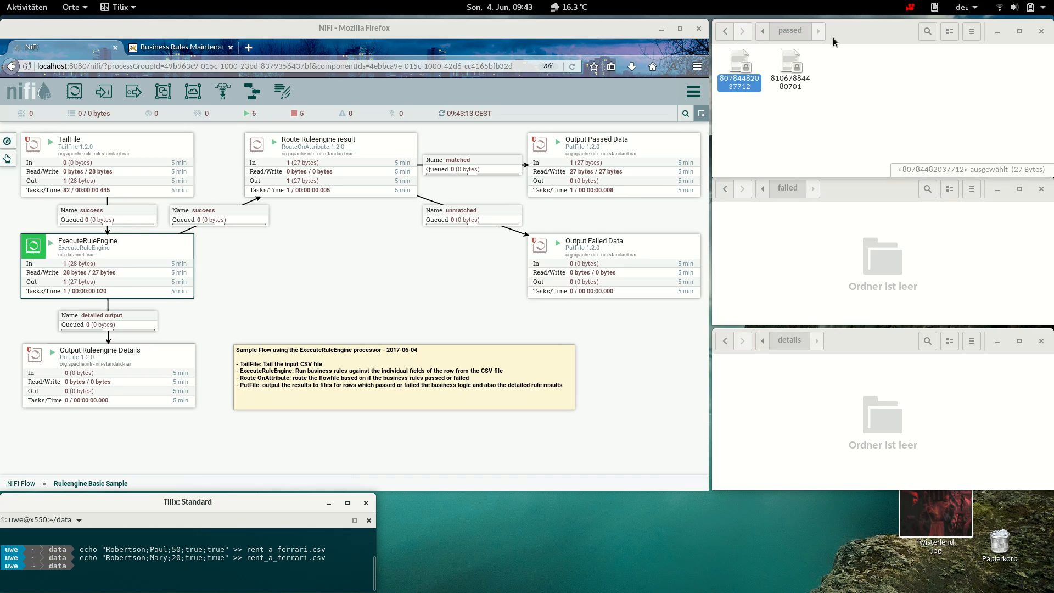
- Check the new output file in the passed folder, and inspect the TailFile and ExecuteRuleEngine processors
{"action": "left_click", "coordinate": [800, 68]}
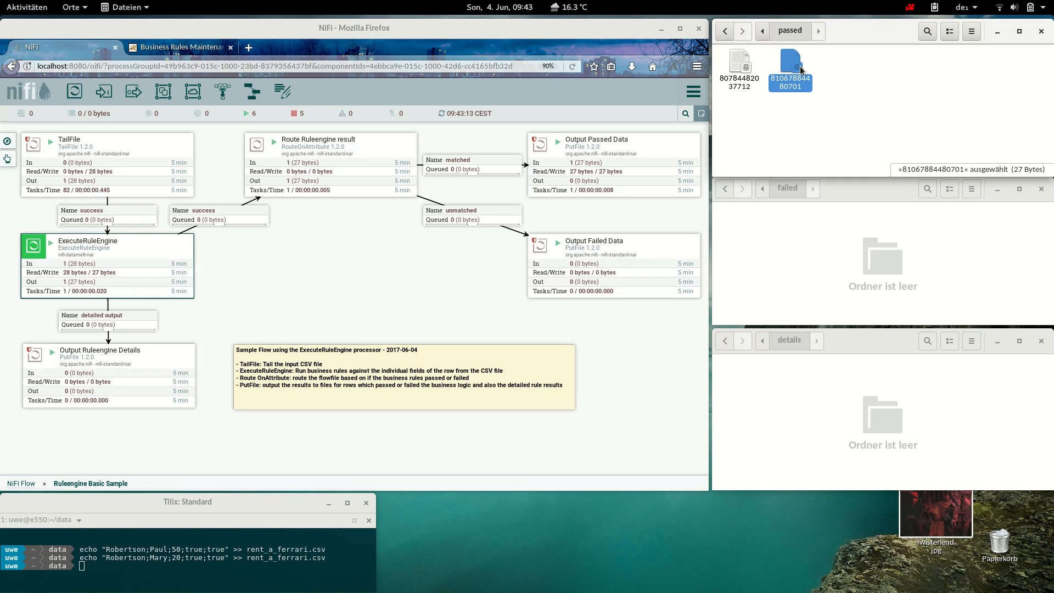
{"action": "left_click", "coordinate": [154, 143]}
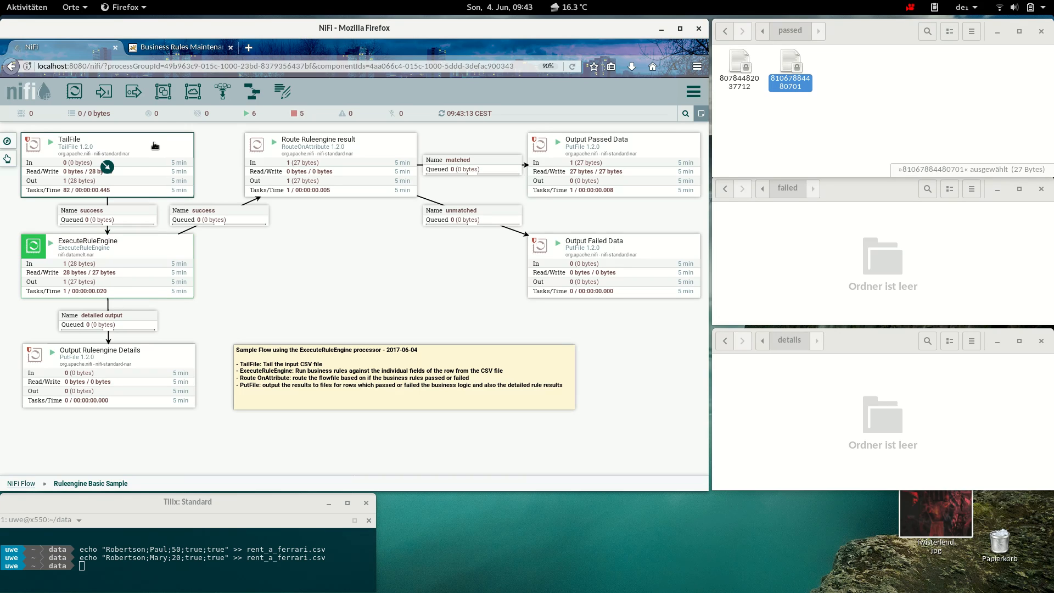
{"action": "left_click", "coordinate": [154, 250]}
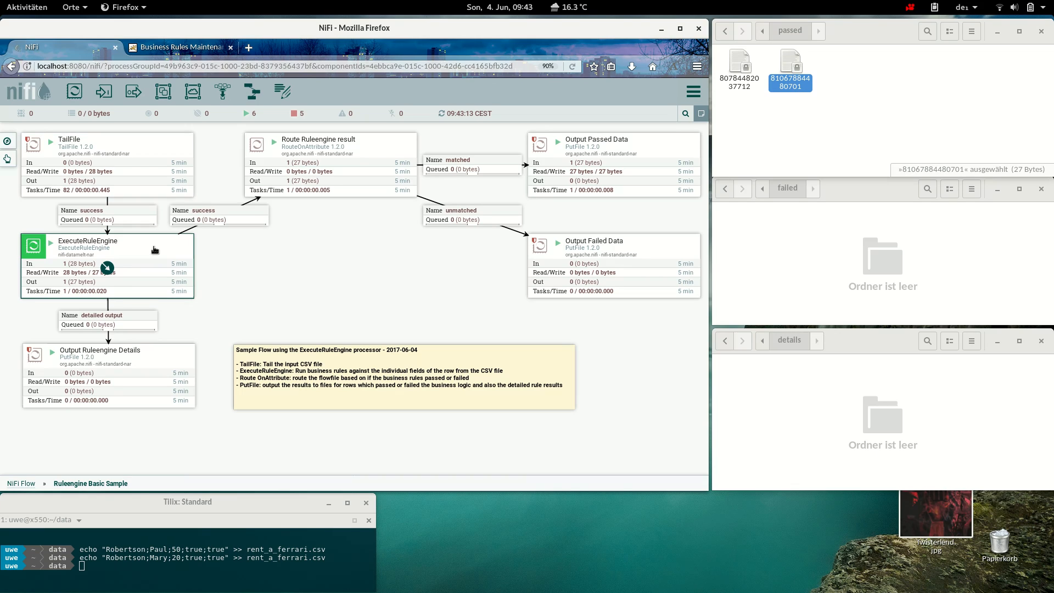
- Select the Route Ruleengine result processor, and replace the customer's first name in the recalled echo command in the terminal
{"action": "left_click", "coordinate": [383, 156]}
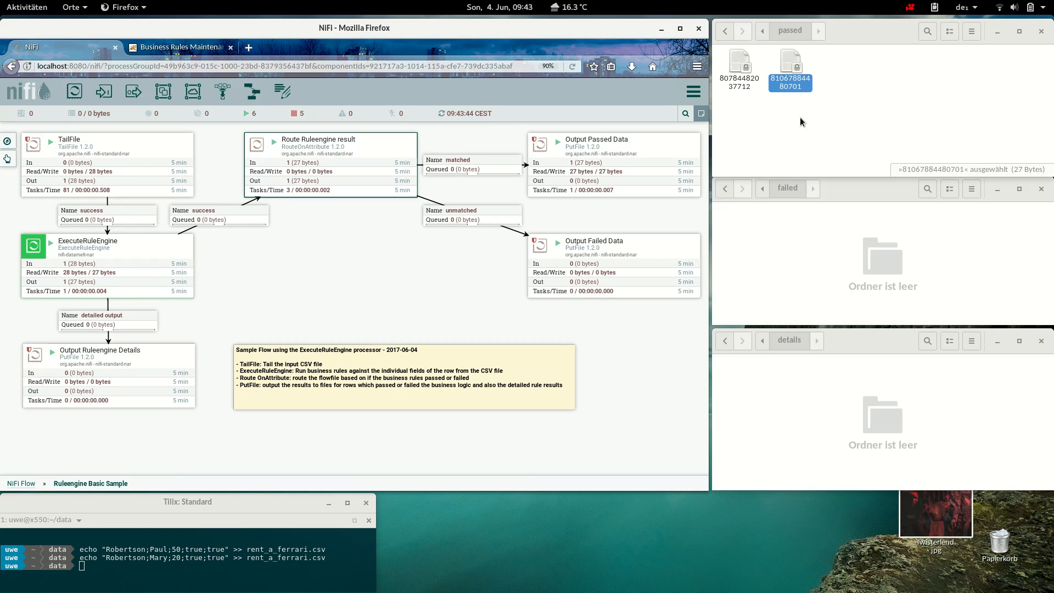
{"action": "left_click", "coordinate": [336, 579]}
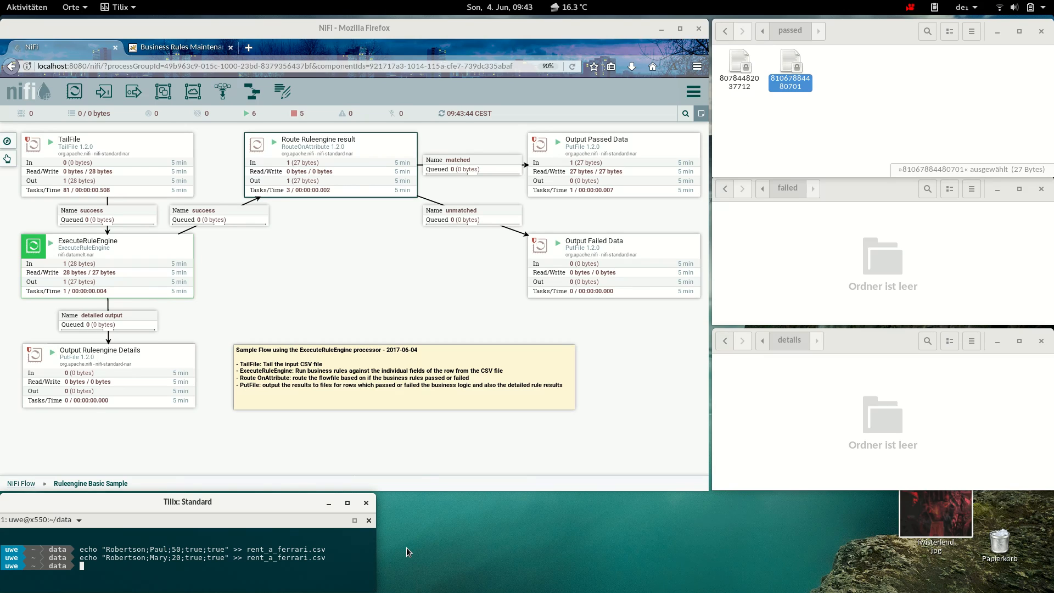
{"action": "key", "text": "Up"}
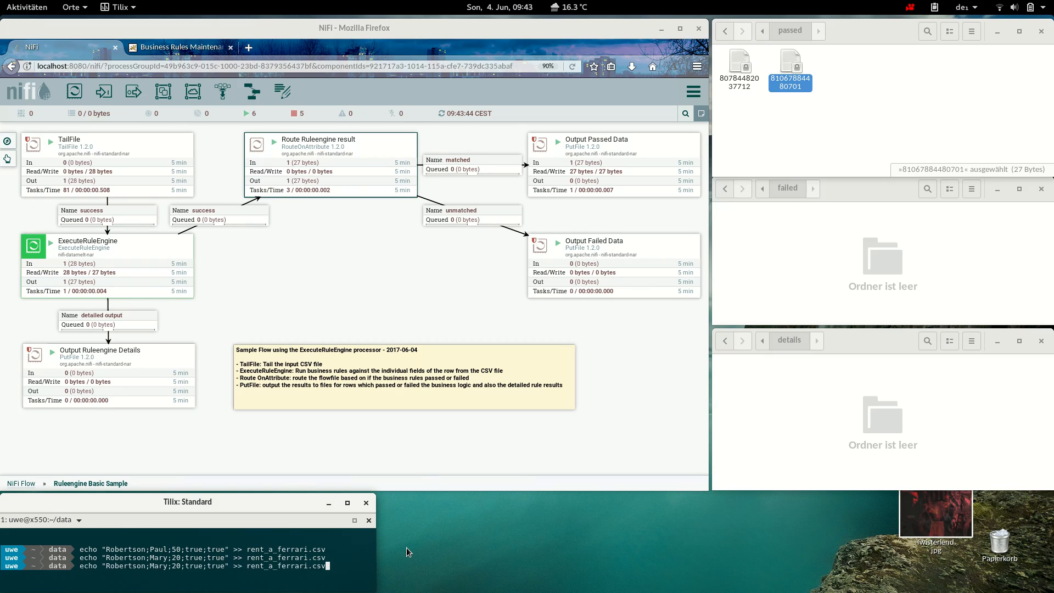
{"action": "key", "text": "Home"}
{"action": "key", "text": "Right"}
{"action": "key", "text": "Right"}
{"action": "key", "text": "Right"}
{"action": "key", "text": "Right"}
{"action": "key", "text": "Right"}
{"action": "key", "text": "Right"}
{"action": "key", "text": "Right"}
{"action": "key", "text": "Right"}
{"action": "key", "text": "Right"}
{"action": "key", "text": "Right"}
{"action": "key", "text": "Right"}
{"action": "key", "text": "Right"}
{"action": "key", "text": "Right"}
{"action": "key", "text": "Right"}
{"action": "key", "text": "Right"}
{"action": "key", "text": "Right"}
{"action": "key", "text": "Delete"}
{"action": "key", "text": "Delete"}
{"action": "key", "text": "Delete"}
{"action": "key", "text": "Delete"}
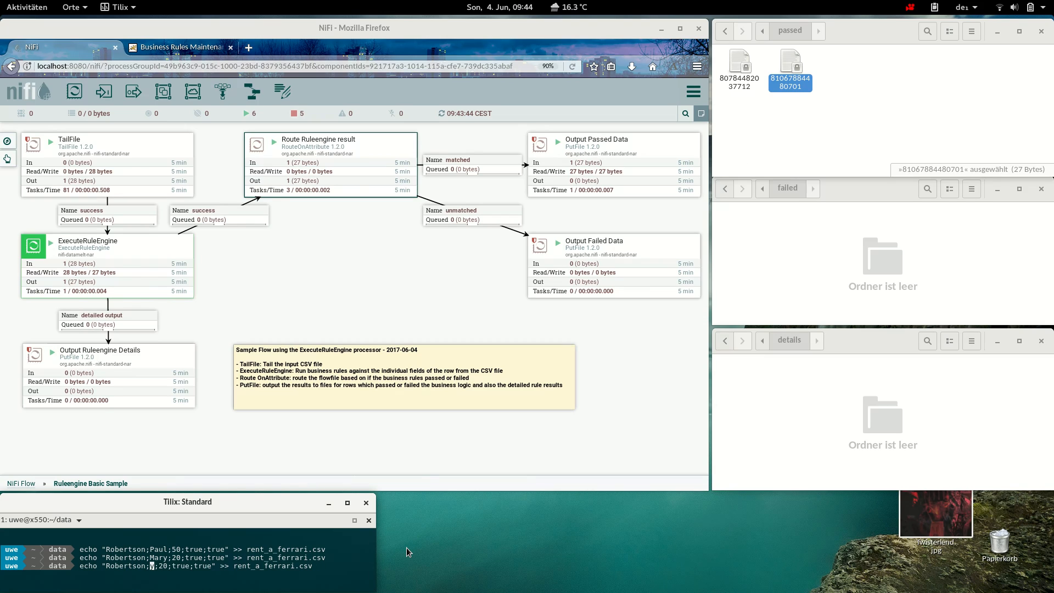
{"action": "type", "text": "Harry"}
{"action": "key", "text": "Right"}
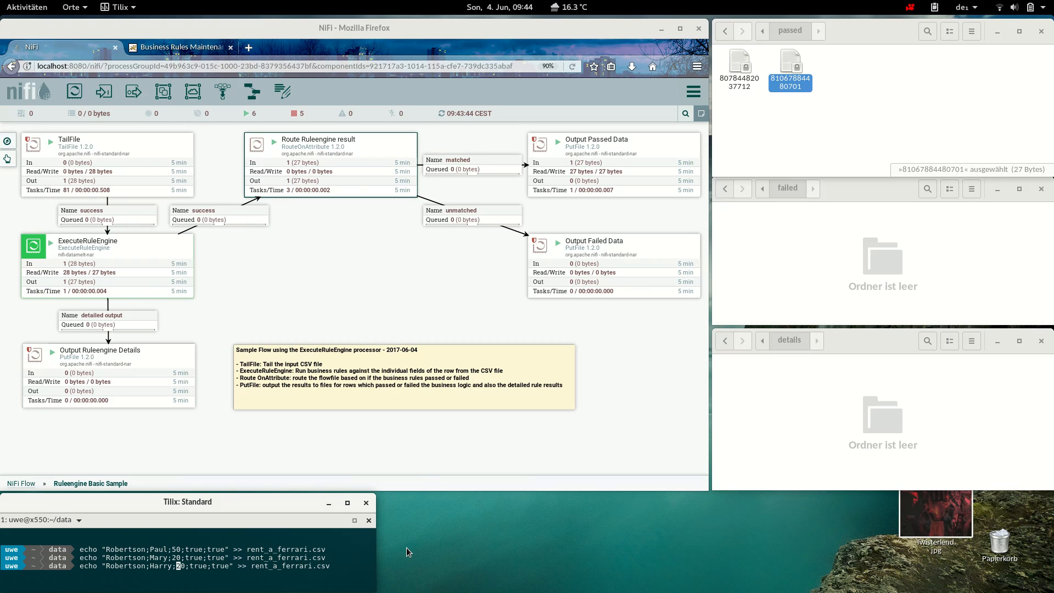
- Set the record's age to 30 and its driver's licence value to false, and run the command to append it to rent_a_ferrari.csv
{"action": "key", "text": "Delete"}
{"action": "key", "text": "Delete"}
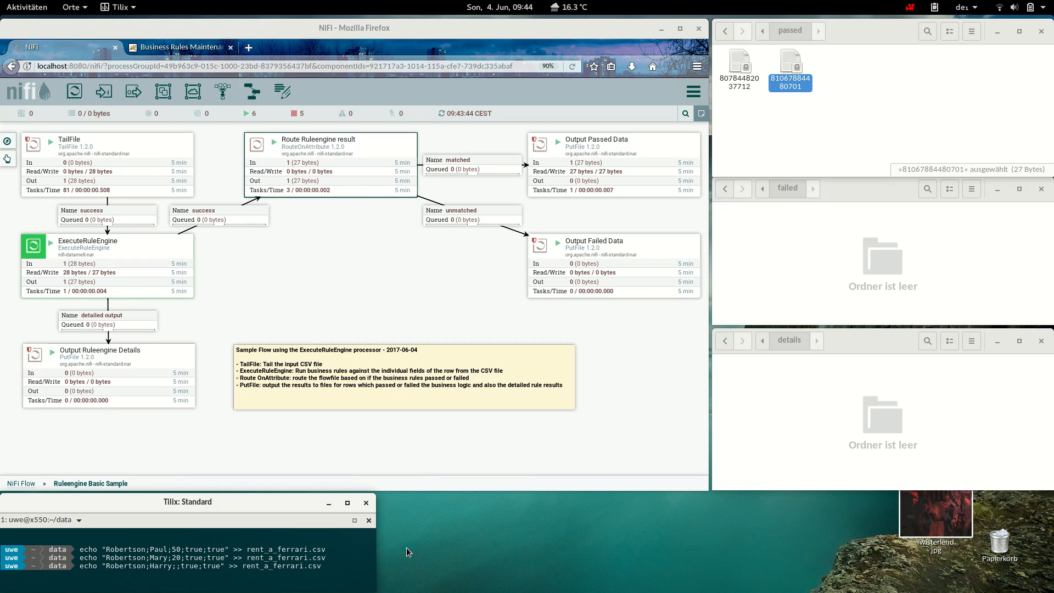
{"action": "type", "text": "30"}
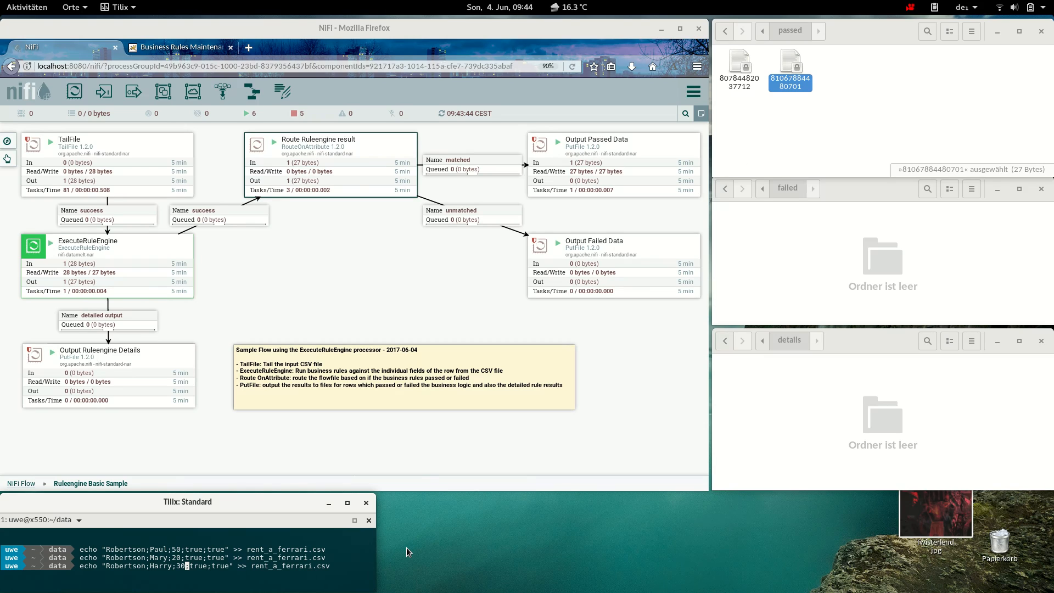
{"action": "key", "text": "Right"}
{"action": "key", "text": "Delete"}
{"action": "key", "text": "Delete"}
{"action": "key", "text": "Delete"}
{"action": "key", "text": "Delete"}
{"action": "type", "text": "false"}
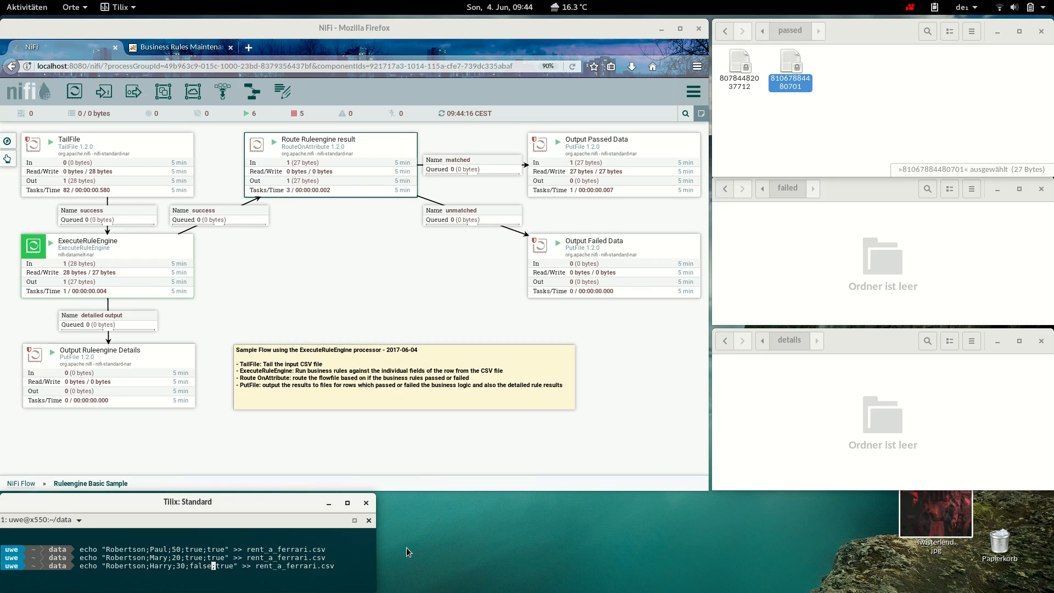
{"action": "key", "text": "Return"}
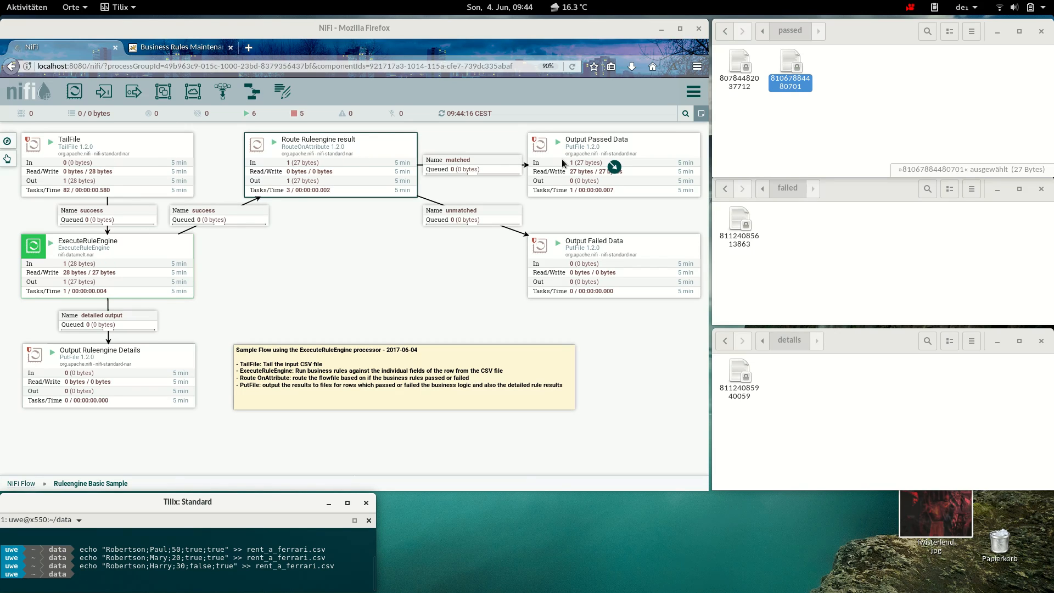
- Check the new output files in the failed and details folders, and inspect the Output Ruleengine Details processor
{"action": "left_click", "coordinate": [849, 243]}
{"action": "left_click", "coordinate": [741, 233]}
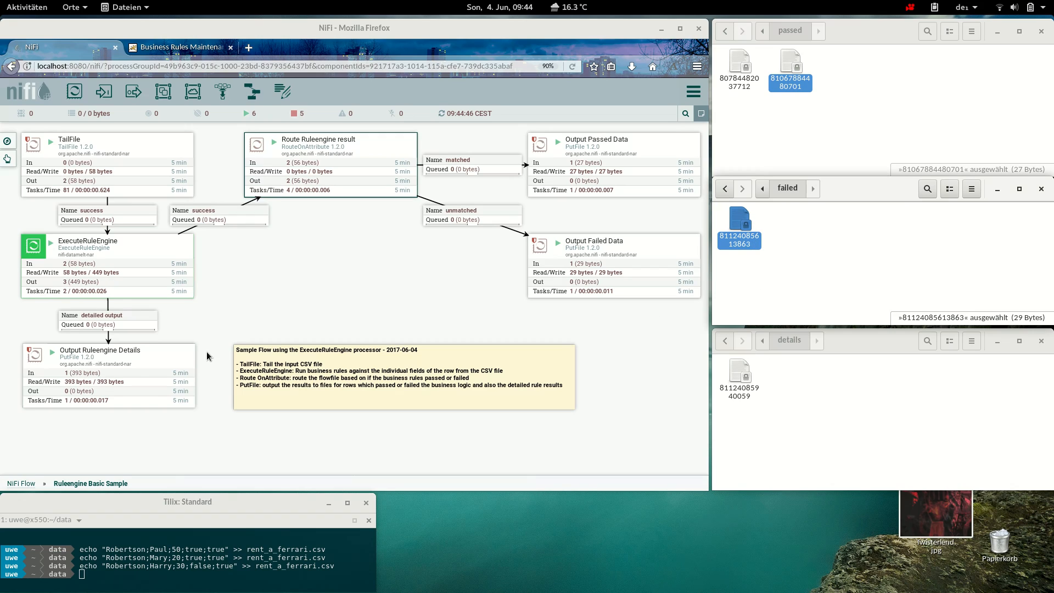
{"action": "left_click", "coordinate": [127, 367]}
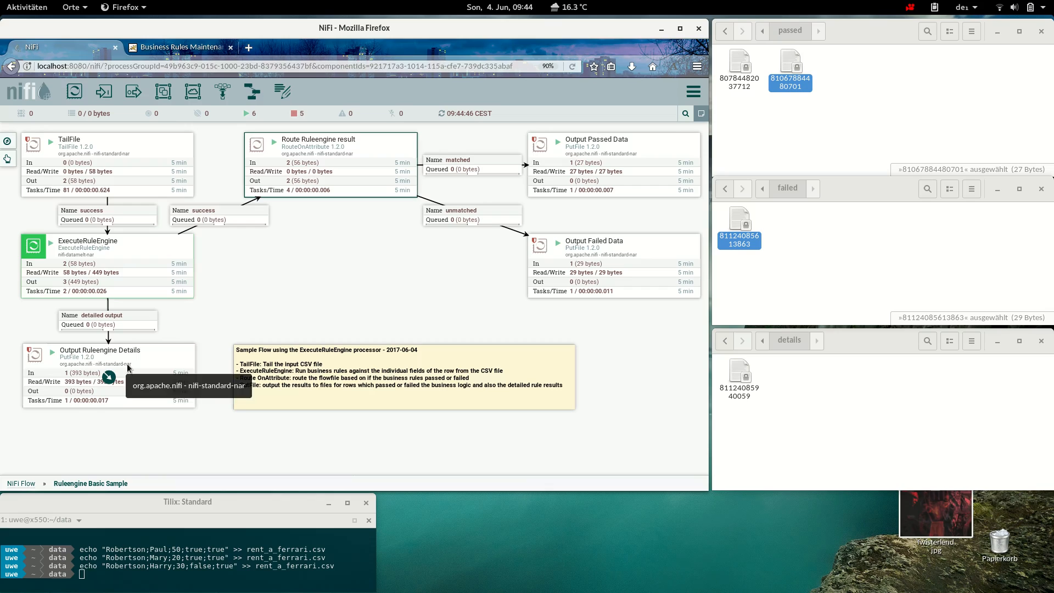
{"action": "left_click", "coordinate": [129, 368]}
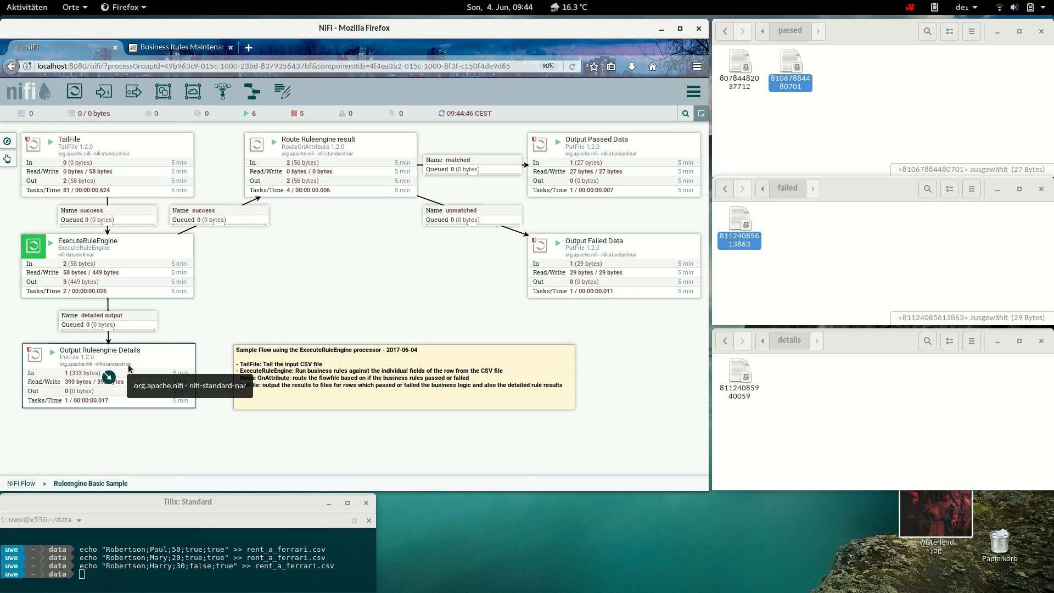
{"action": "left_click", "coordinate": [739, 373]}
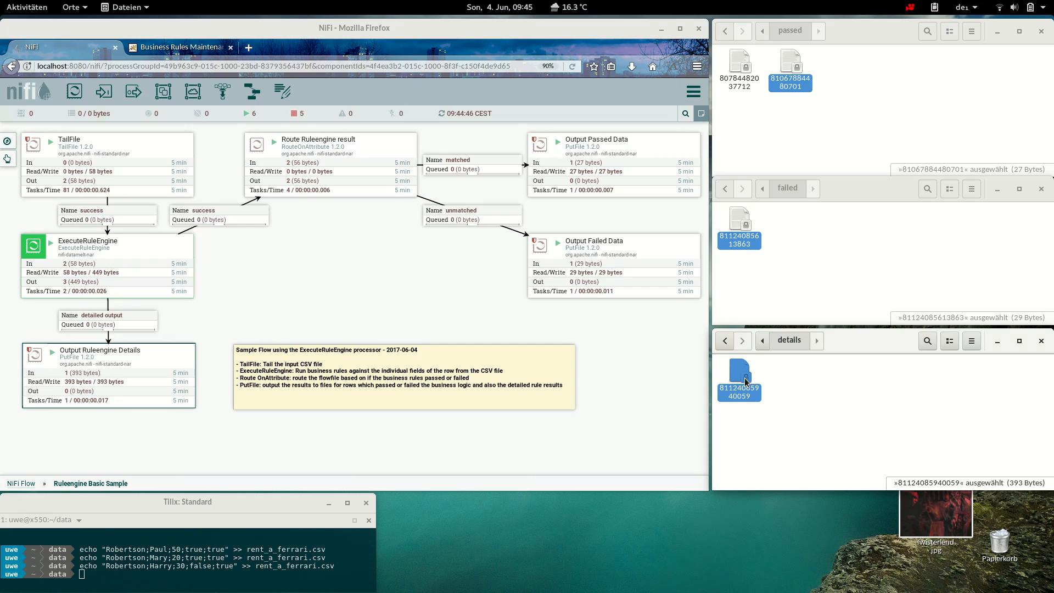
{"action": "key", "text": "alt+Tab"}
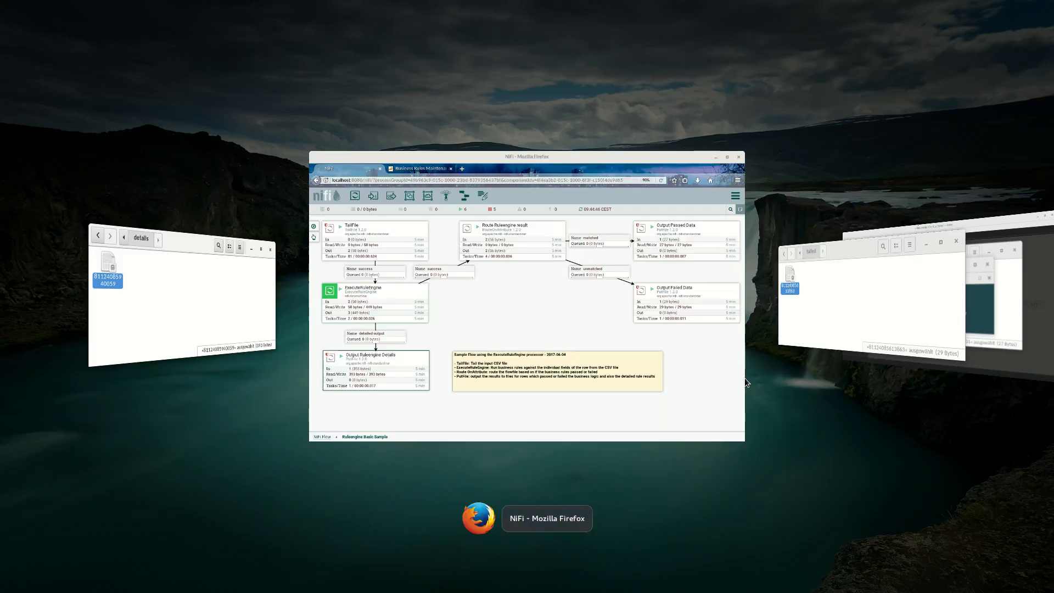
{"action": "key", "text": "alt+Tab"}
{"action": "key", "text": "alt+Tab"}
{"action": "key", "text": "alt+Tab"}
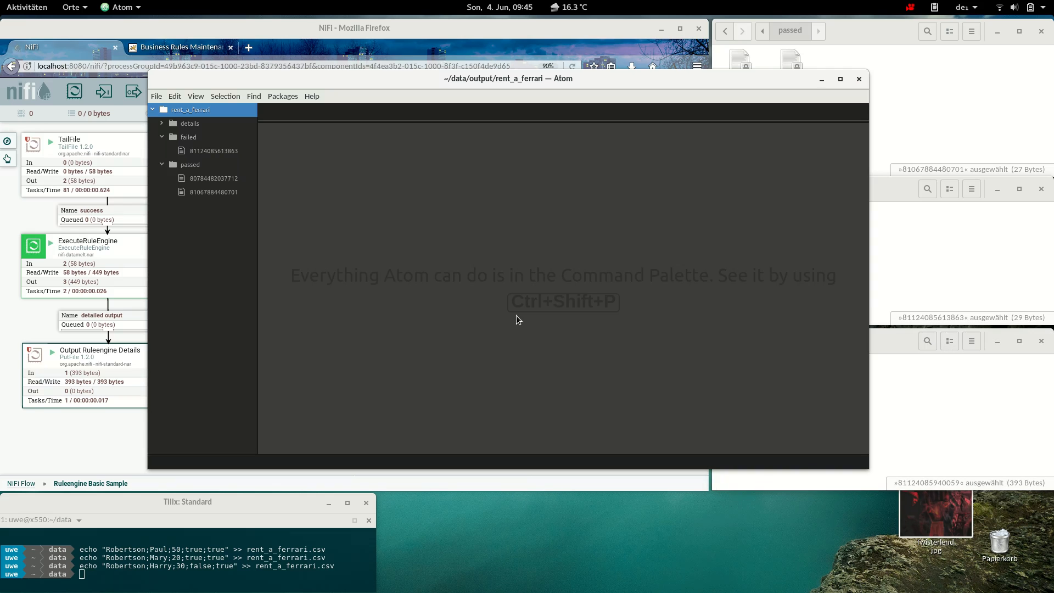
{"action": "left_click", "coordinate": [163, 125]}
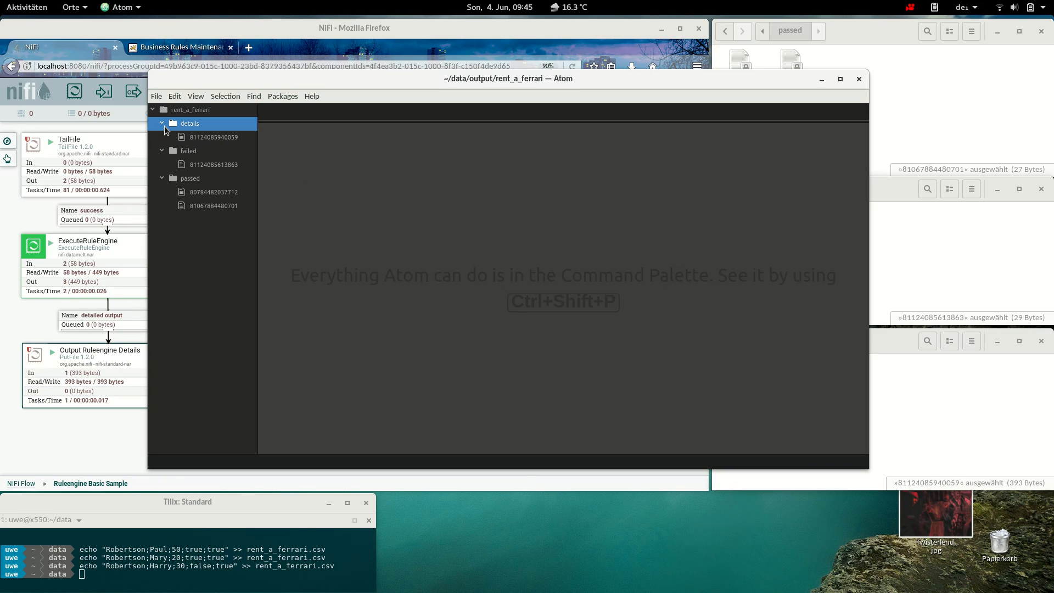
{"action": "left_click", "coordinate": [212, 140]}
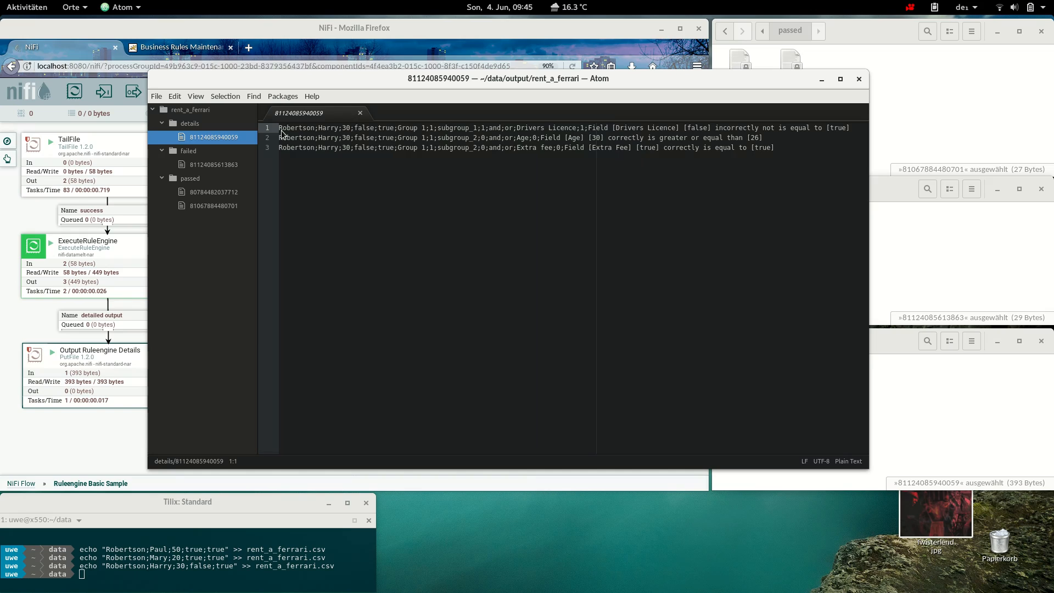
- Examine the record values, group and subgroup results, rule name and message on the first line of the details file
{"action": "left_click_drag", "start_coordinate": [282, 130], "coordinate": [407, 129]}
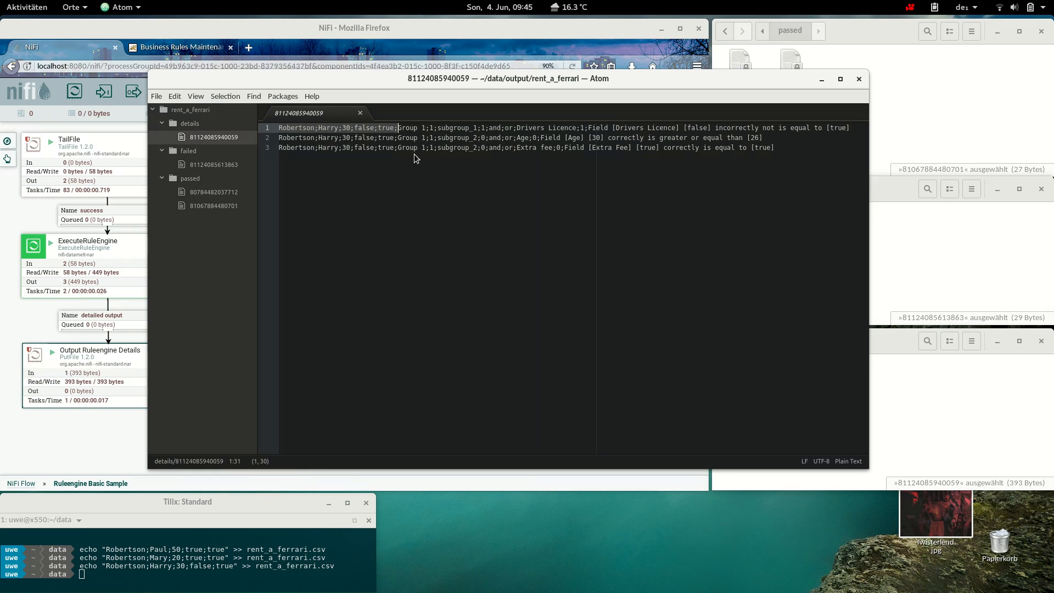
{"action": "left_click_drag", "start_coordinate": [398, 131], "coordinate": [619, 138]}
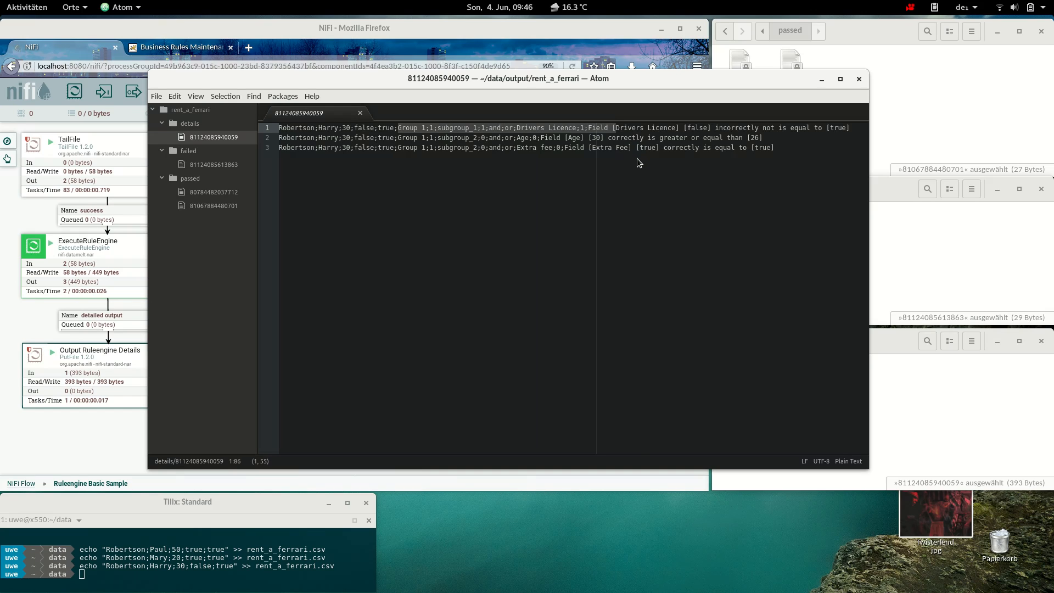
{"action": "left_click", "coordinate": [416, 131]}
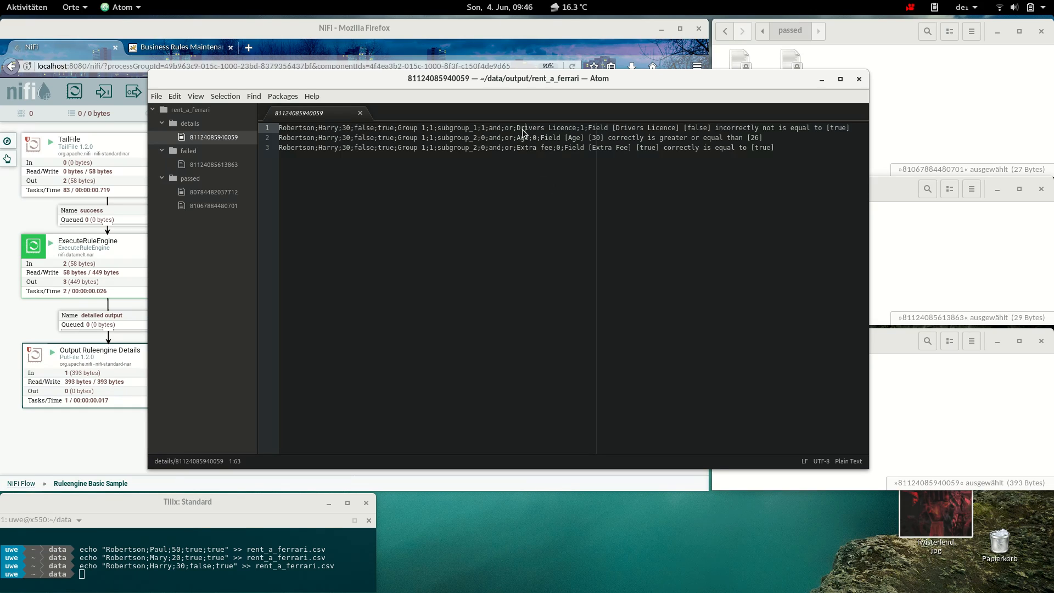
{"action": "left_click_drag", "start_coordinate": [519, 130], "coordinate": [587, 134]}
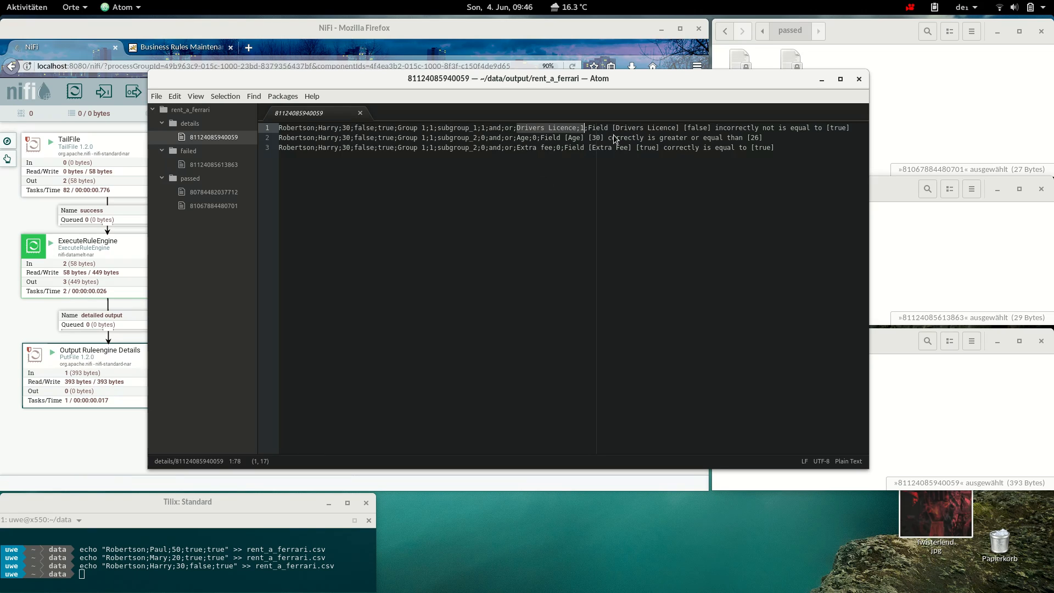
{"action": "left_click_drag", "start_coordinate": [589, 130], "coordinate": [840, 130]}
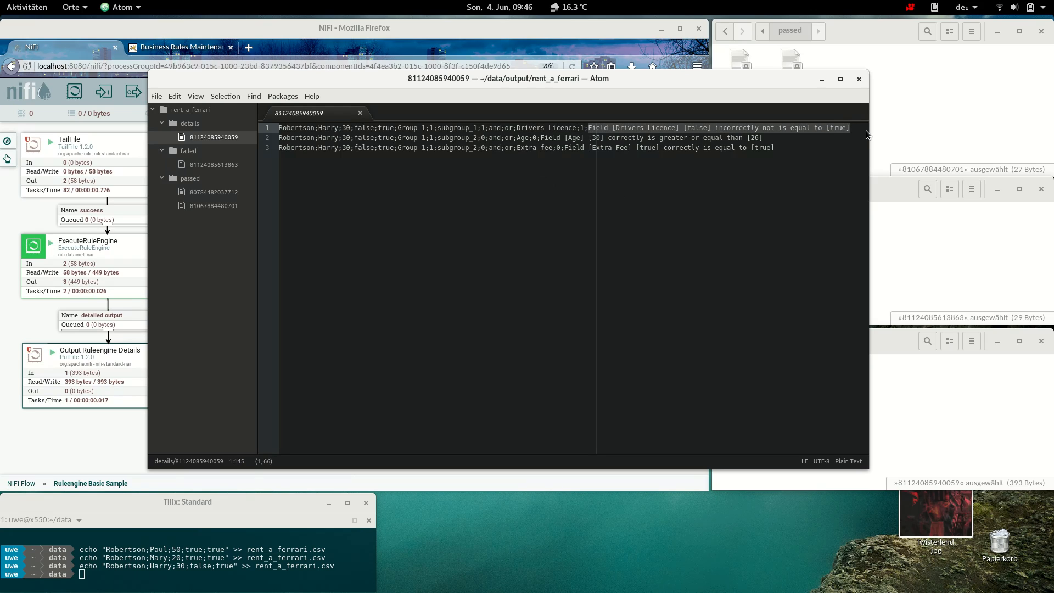
{"action": "left_click", "coordinate": [733, 186]}
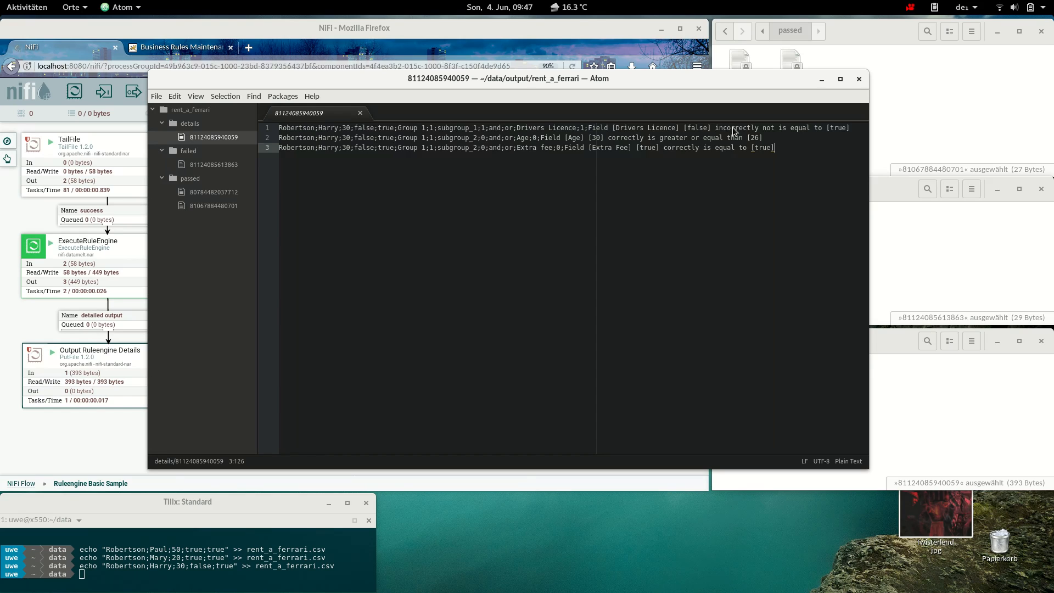
- Switch to the Business Rules Maintenance Tool in Firefox and highlight the description of the Drivers Licence rule
{"action": "left_click", "coordinate": [164, 51]}
{"action": "left_click", "coordinate": [164, 48]}
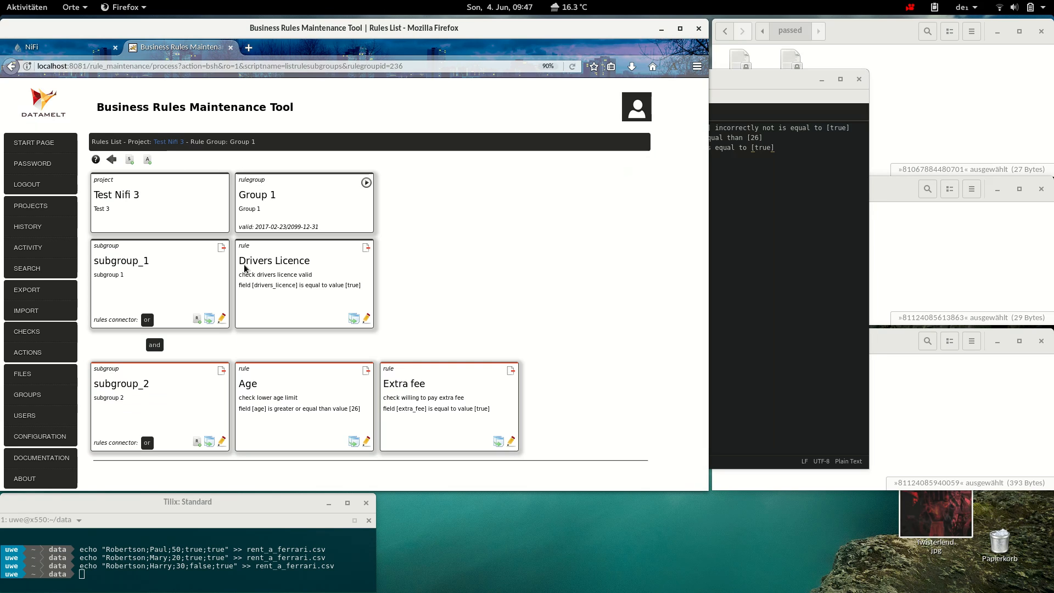
{"action": "left_click_drag", "start_coordinate": [242, 277], "coordinate": [317, 283]}
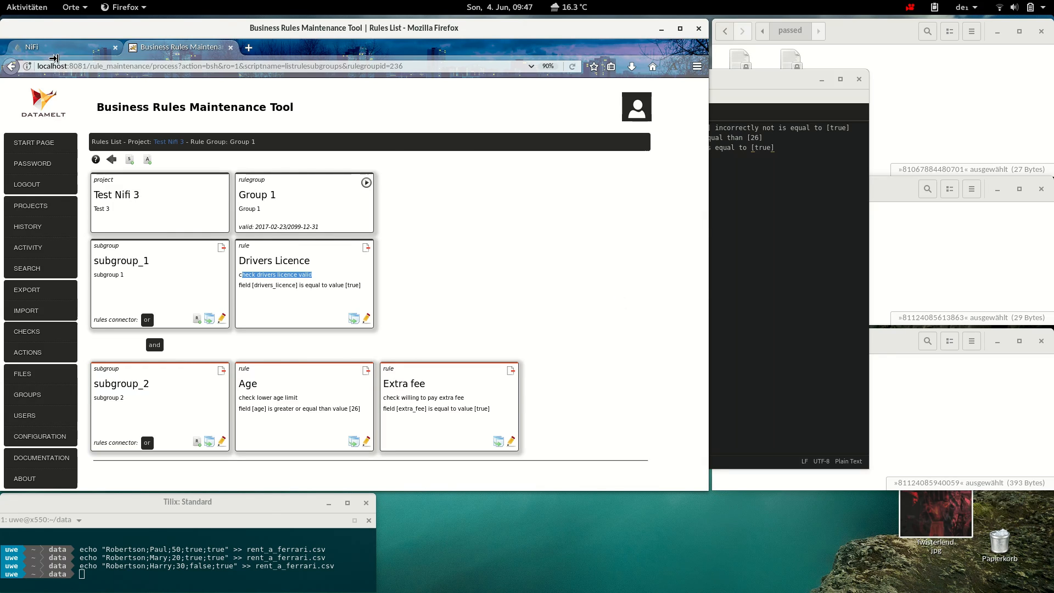
- Compare the NiFi flow with the rules list of Group 1 in the Business Rules Maintenance Tool
{"action": "left_click", "coordinate": [58, 49]}
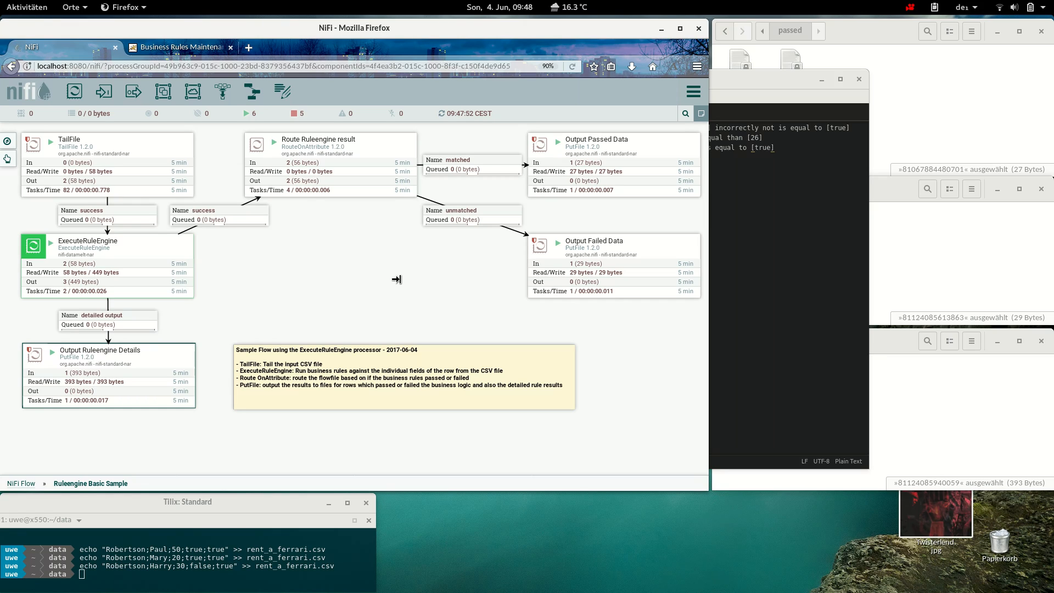
{"action": "left_click", "coordinate": [180, 49]}
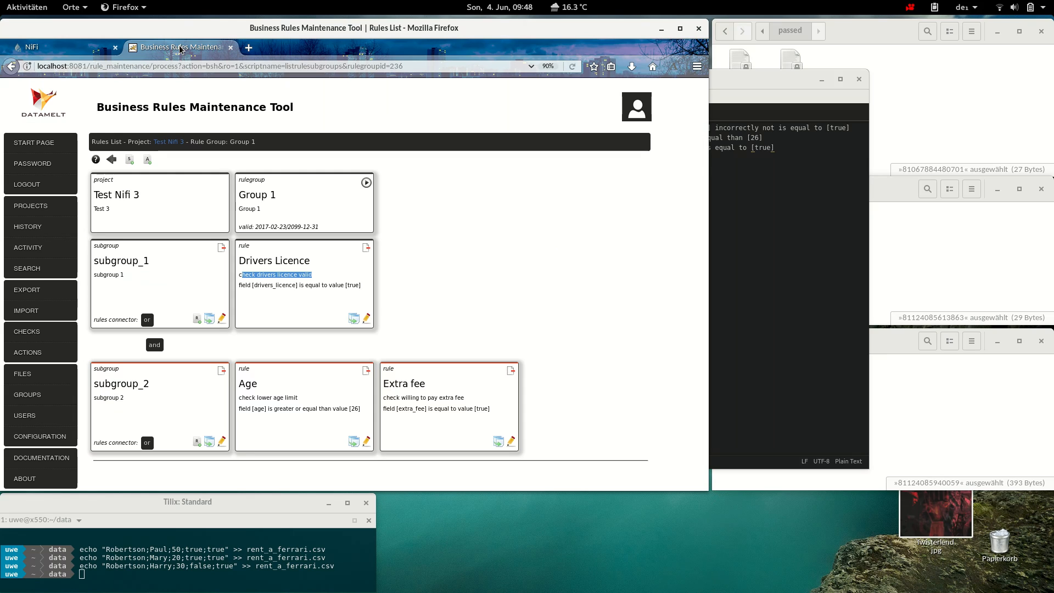
{"action": "left_click", "coordinate": [393, 183]}
{"action": "left_click", "coordinate": [74, 54]}
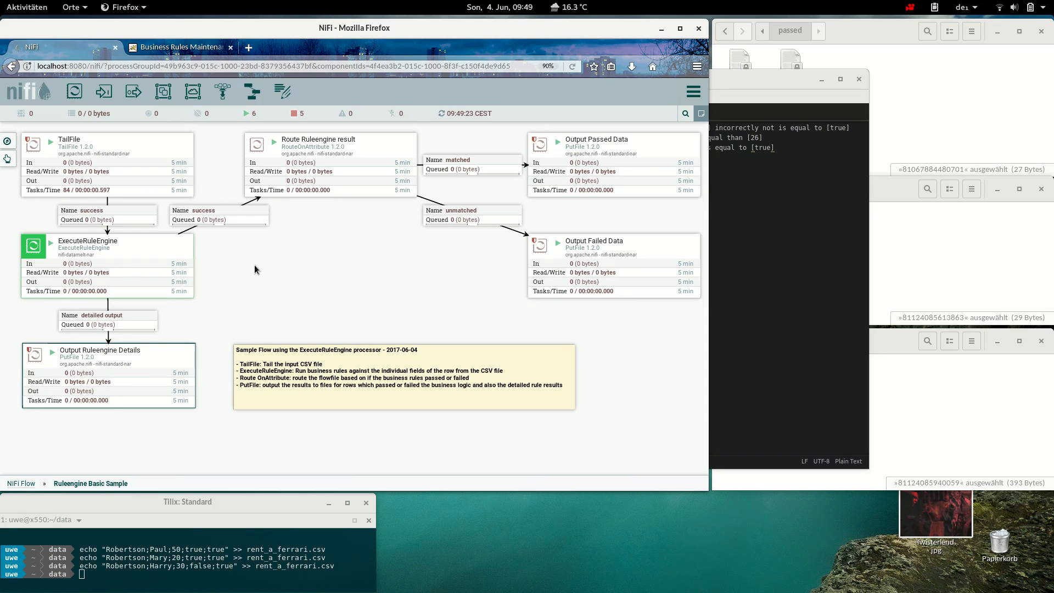
{"action": "left_click", "coordinate": [189, 54]}
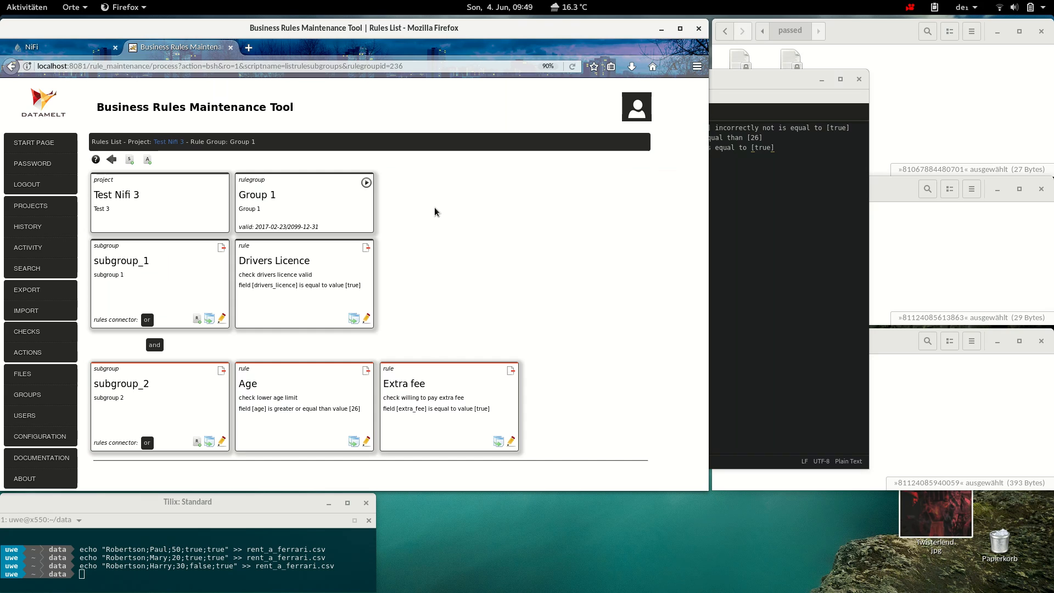
{"action": "left_click", "coordinate": [51, 57]}
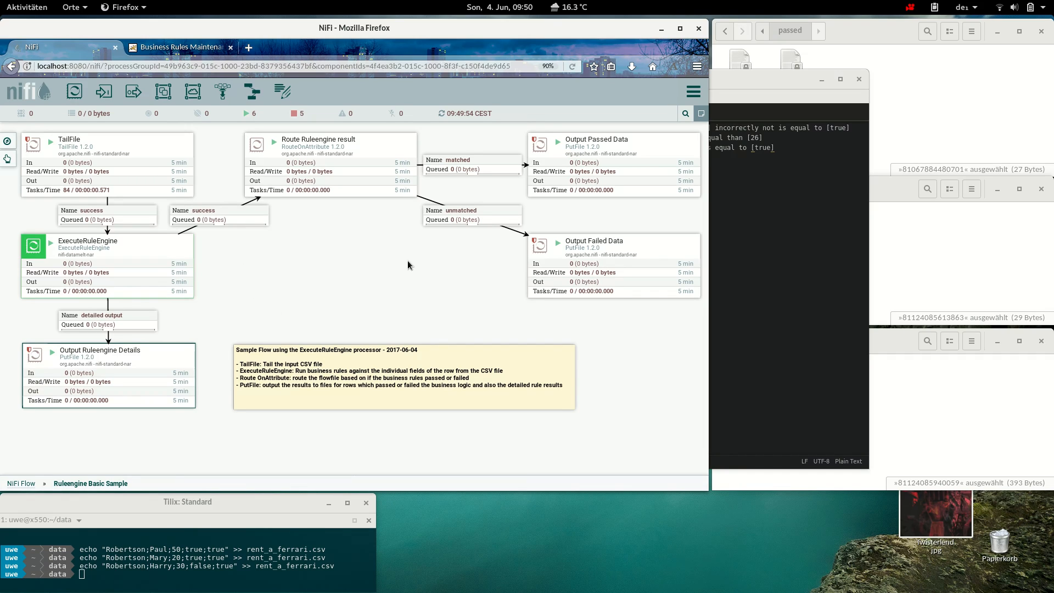
{"action": "left_click", "coordinate": [206, 50]}
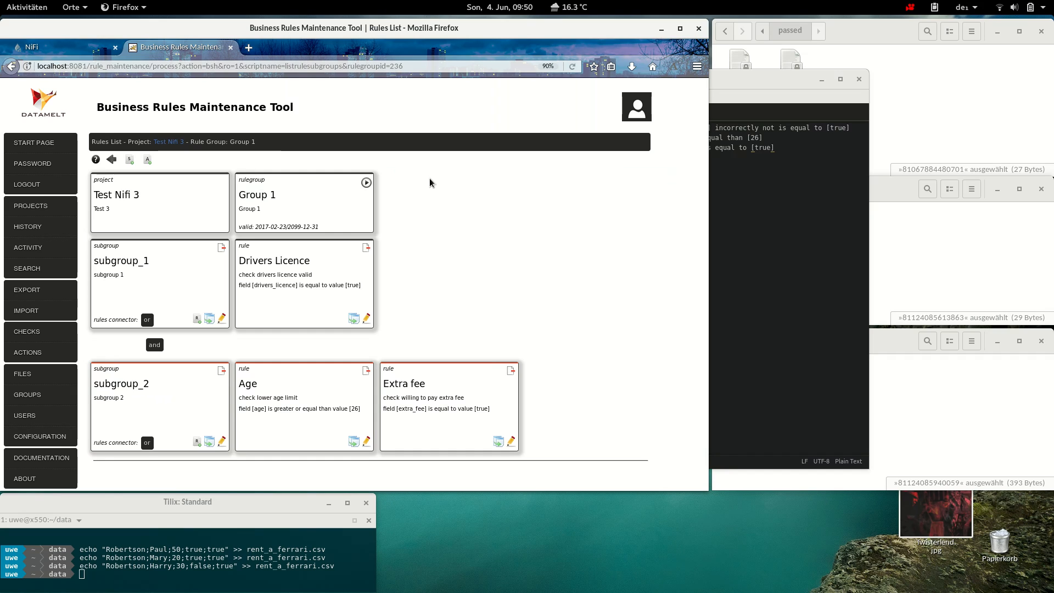
{"action": "left_click", "coordinate": [89, 54]}
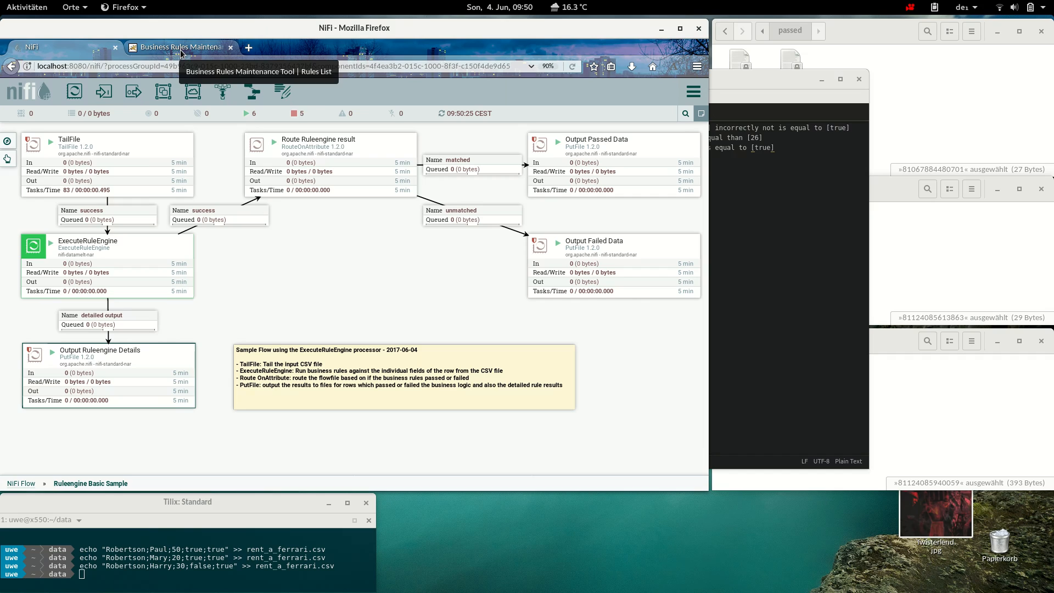
- Edit the Age rule in the Business Rules Maintenance Tool to check "is between" against the value 26,75 of type string
{"action": "left_click", "coordinate": [181, 48]}
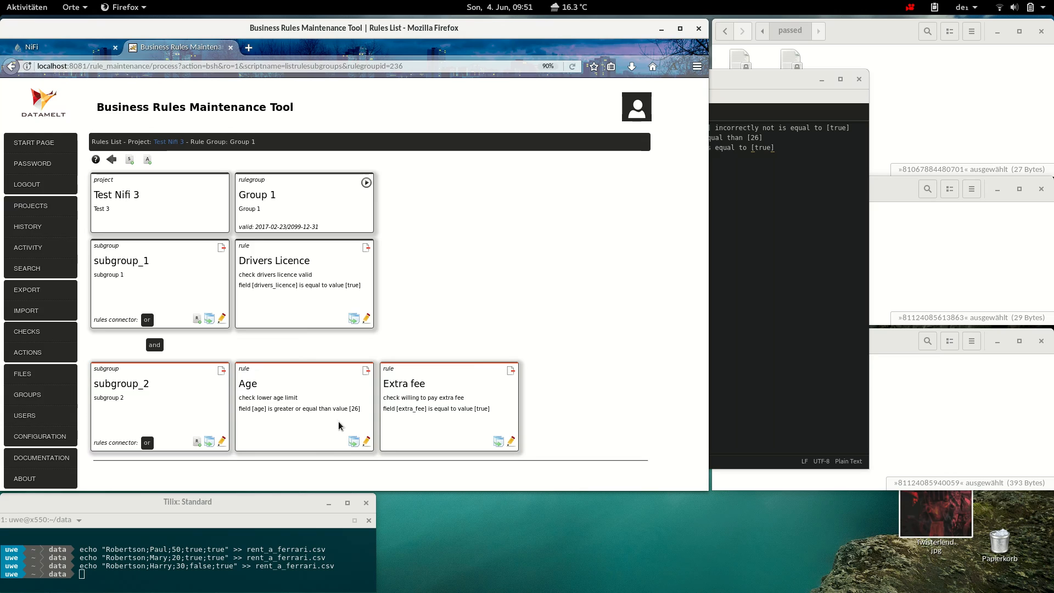
{"action": "left_click", "coordinate": [367, 442]}
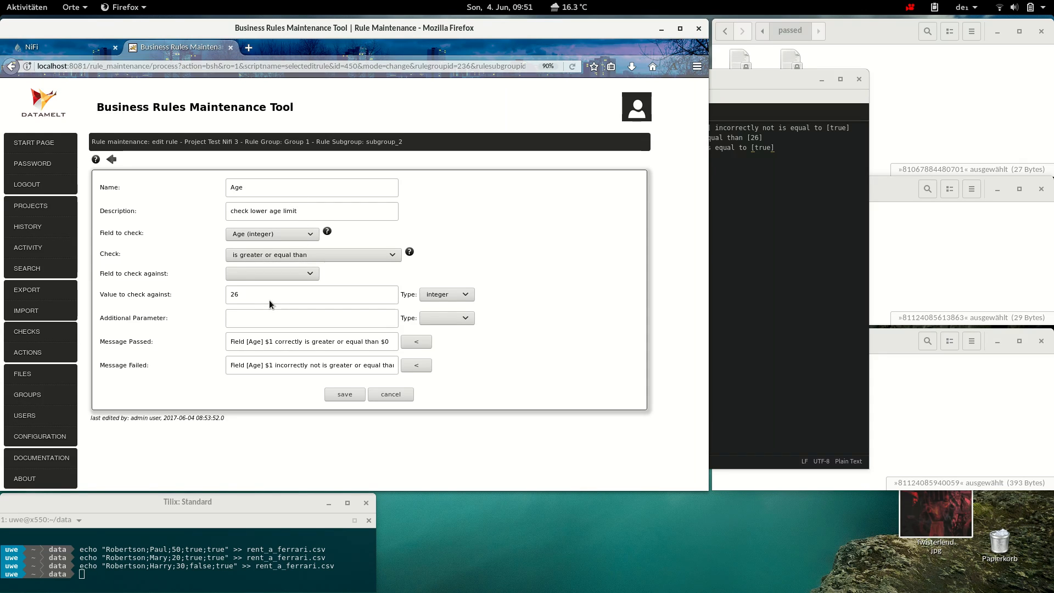
{"action": "left_click", "coordinate": [343, 258]}
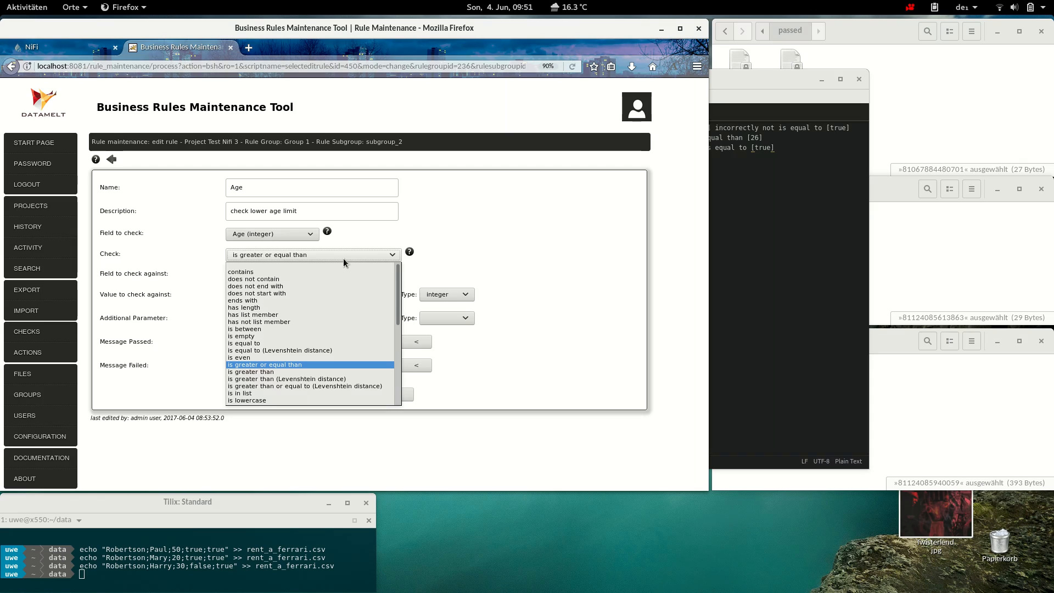
{"action": "left_click", "coordinate": [262, 330]}
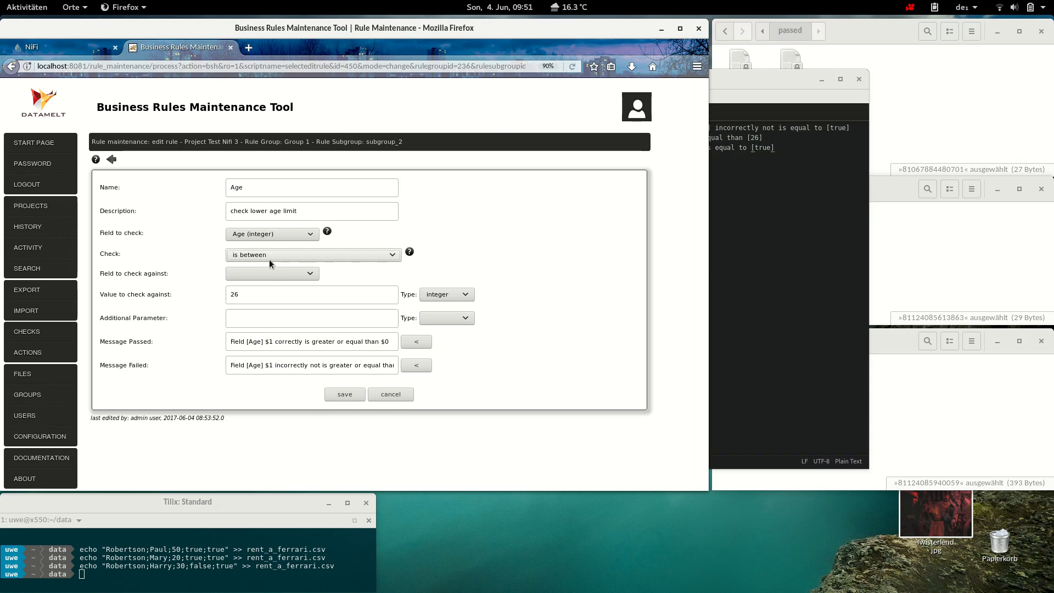
{"action": "left_click", "coordinate": [268, 298]}
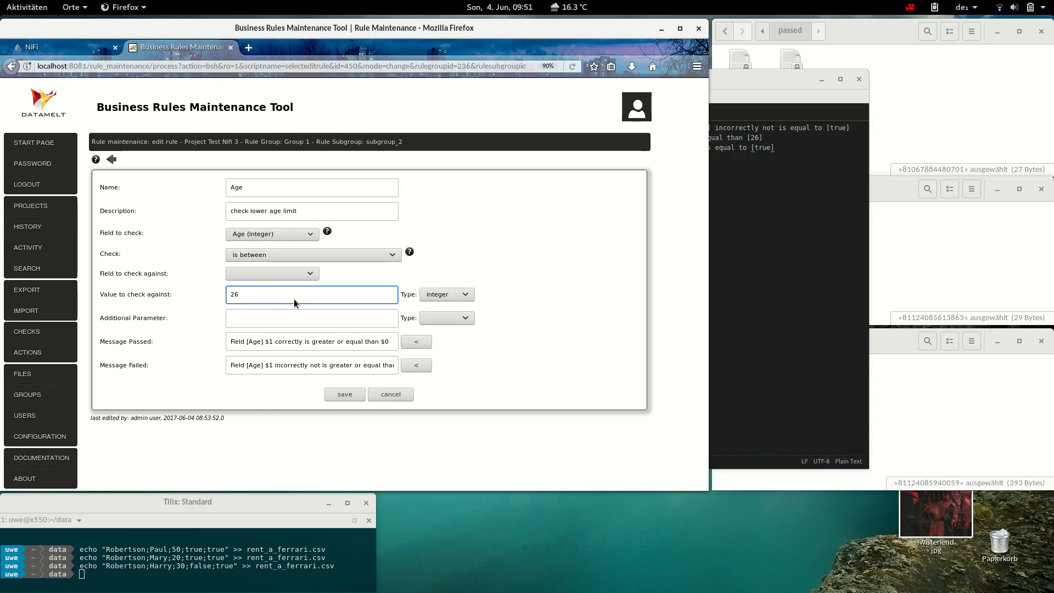
{"action": "type", "text": ",75"}
{"action": "left_click", "coordinate": [447, 298]}
{"action": "left_click", "coordinate": [444, 311]}
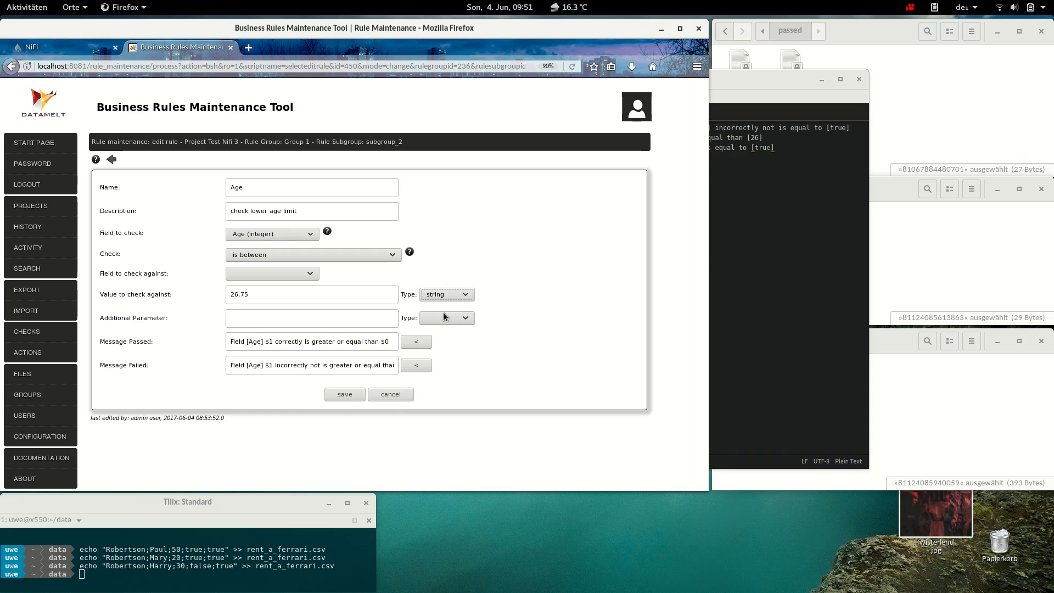
- Regenerate the passed and failed messages of the Age rule, save it and check its range in the rules list
{"action": "left_click", "coordinate": [424, 345]}
{"action": "left_click", "coordinate": [420, 367]}
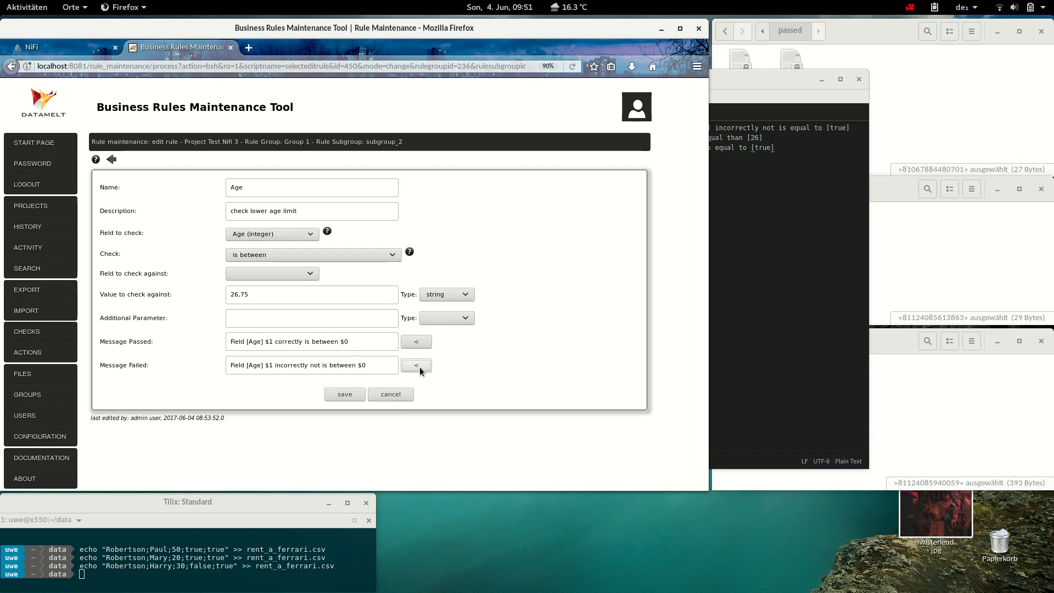
{"action": "left_click", "coordinate": [358, 394]}
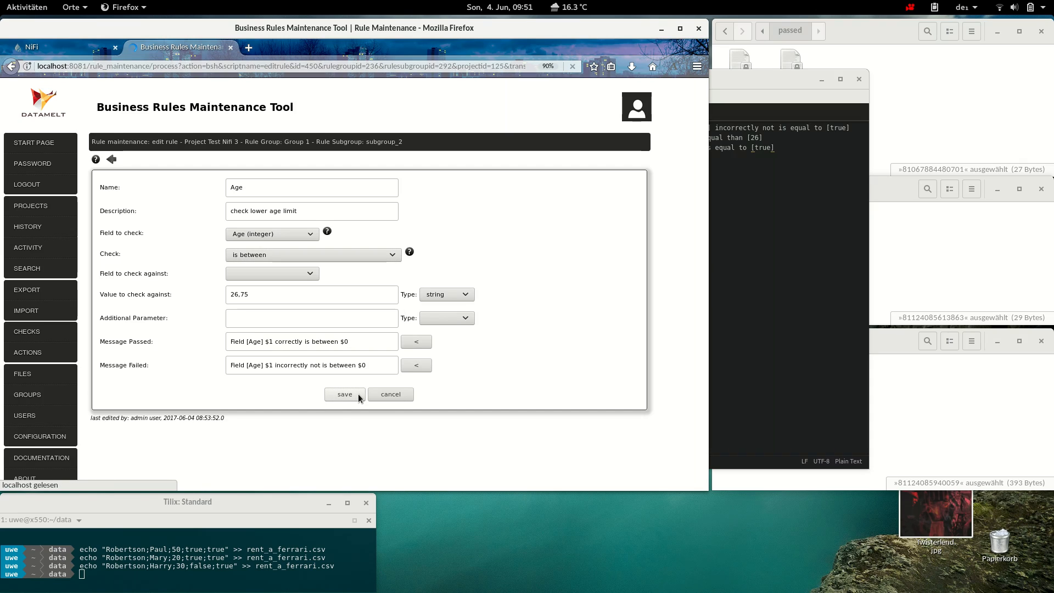
{"action": "left_click", "coordinate": [359, 394]}
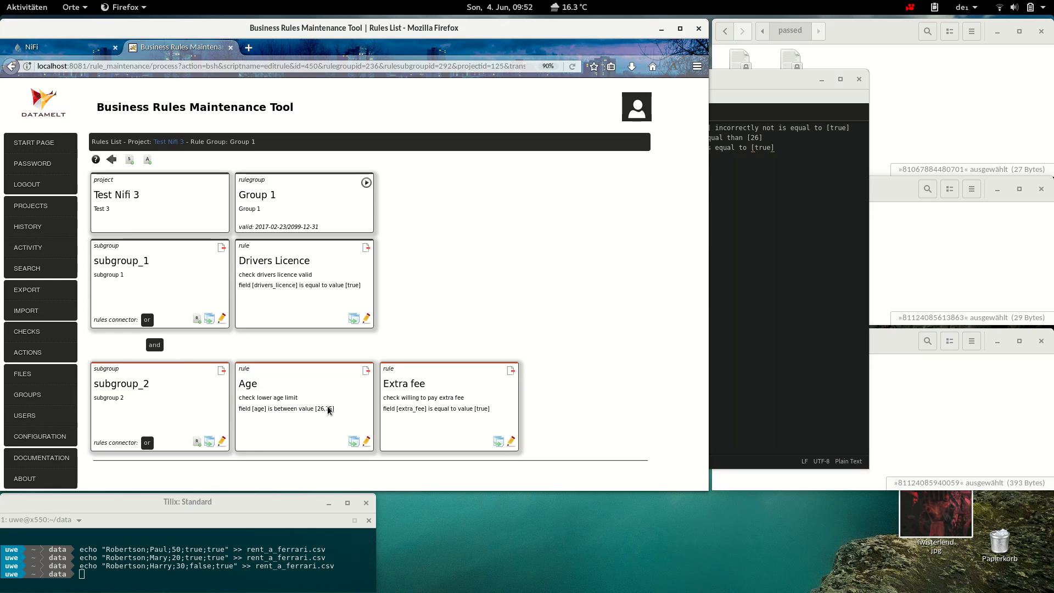
{"action": "left_click_drag", "start_coordinate": [321, 412], "coordinate": [336, 416]}
- Export the project Test Nifi 3 as a zip file for the Development environment with validity date 2017-06-04
{"action": "left_click", "coordinate": [41, 290]}
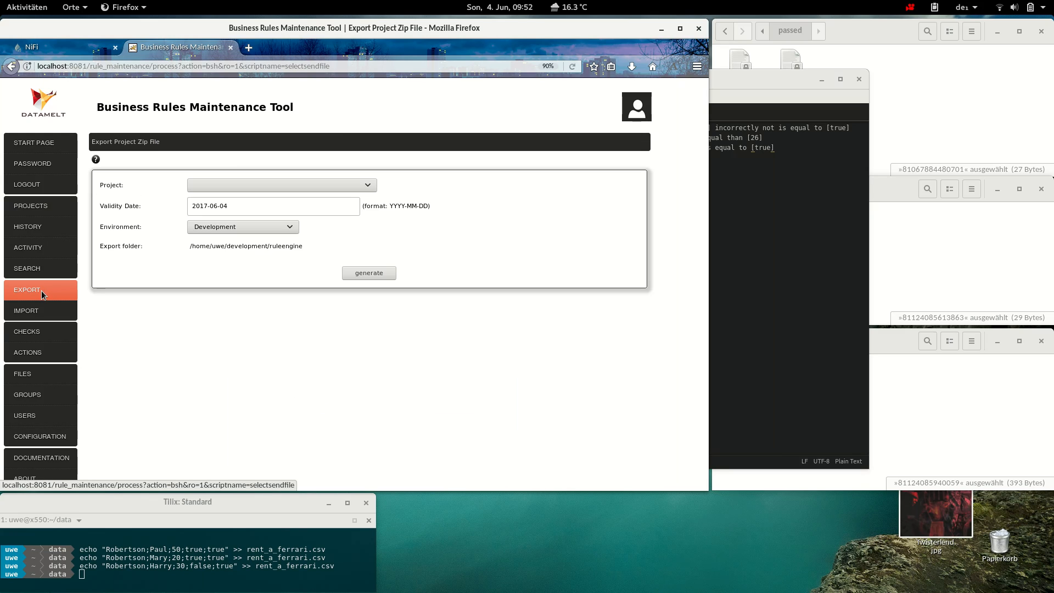
{"action": "left_click", "coordinate": [319, 186]}
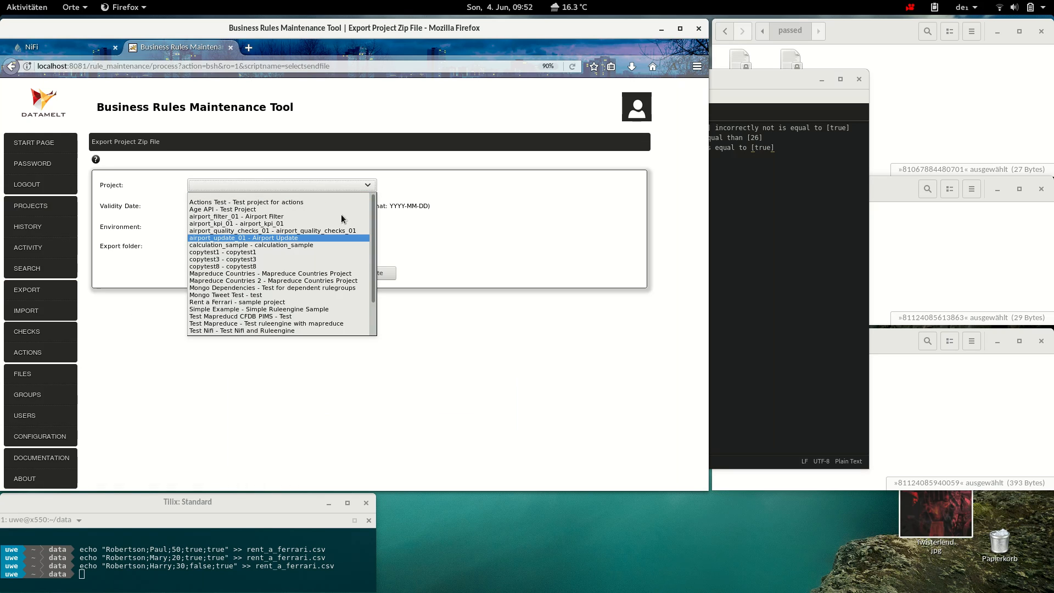
{"action": "left_click_drag", "start_coordinate": [375, 280], "coordinate": [382, 317]}
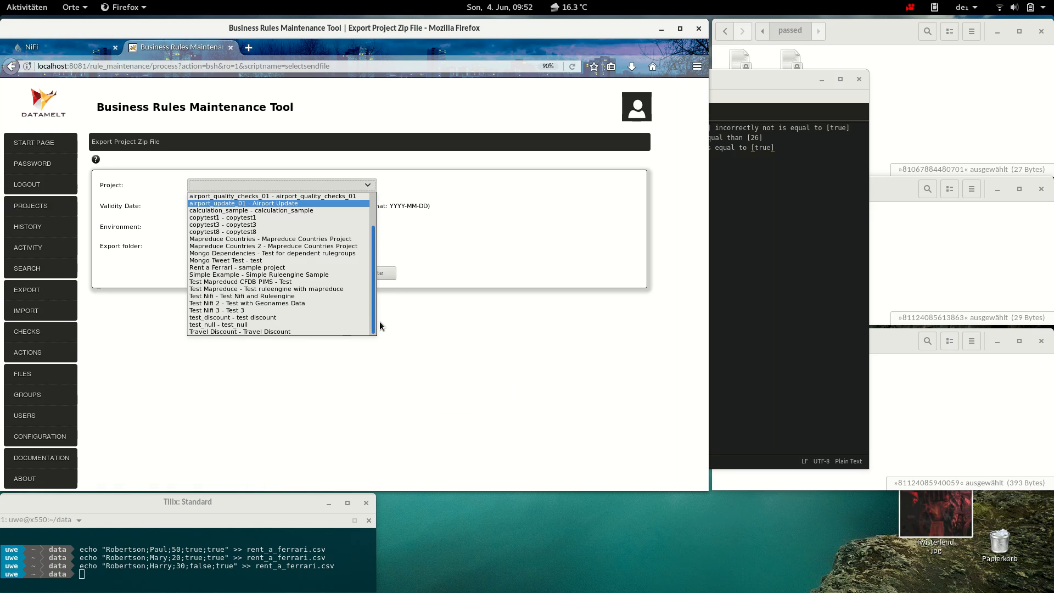
{"action": "left_click", "coordinate": [240, 311]}
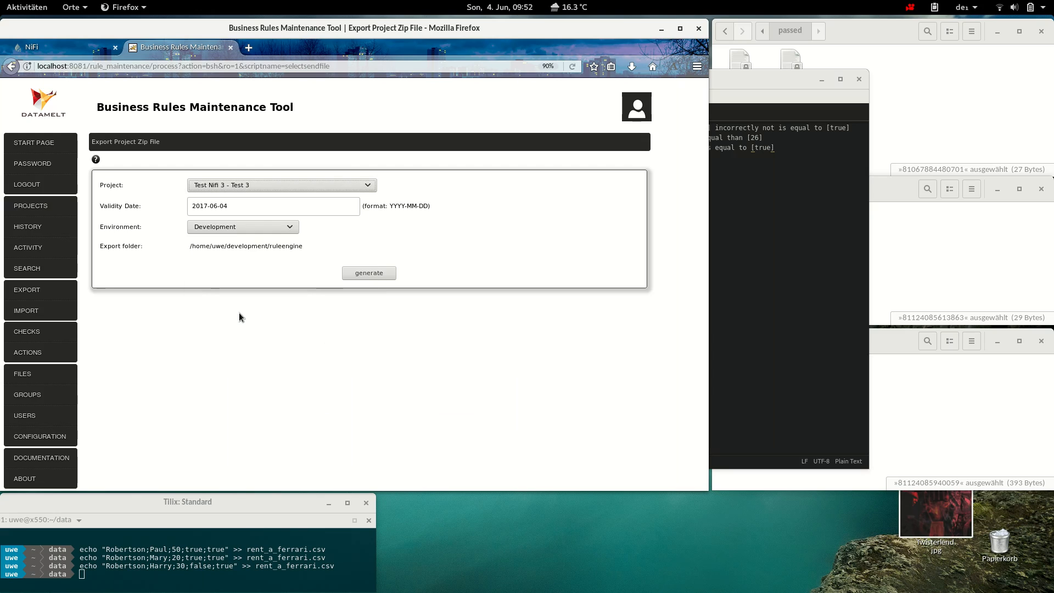
{"action": "left_click", "coordinate": [381, 275]}
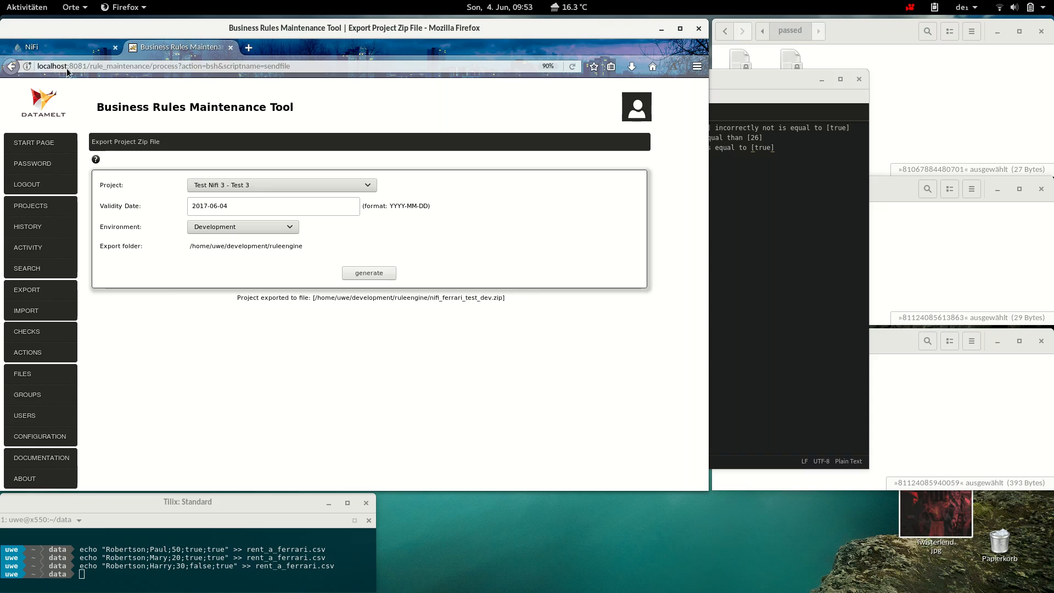
- Switch to the NiFi flow and restart the ExecuteRuleEngine processor by stopping and starting it
{"action": "left_click", "coordinate": [67, 48]}
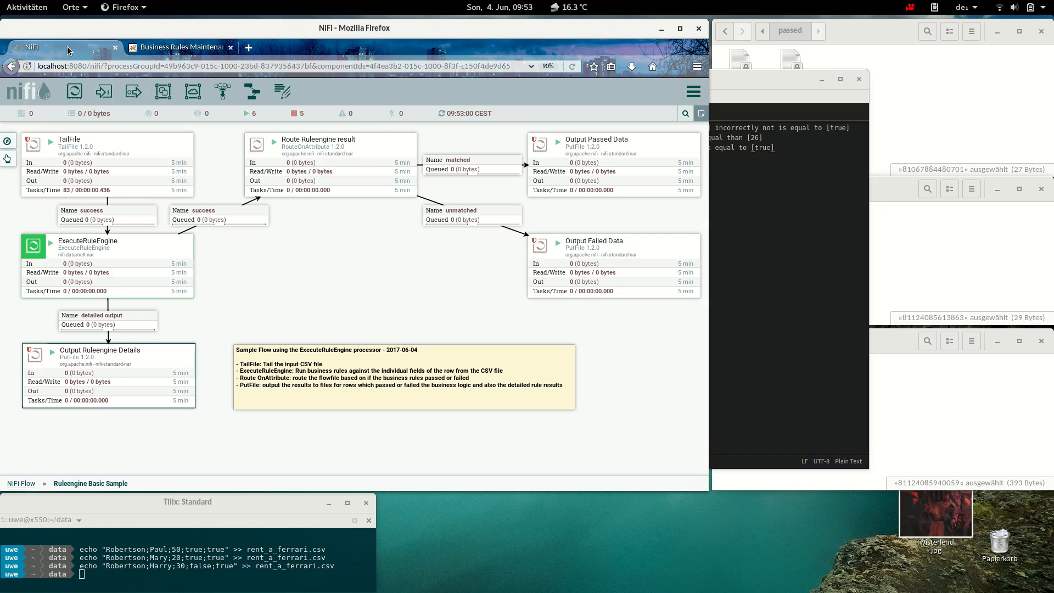
{"action": "left_click", "coordinate": [138, 252]}
{"action": "right_click", "coordinate": [138, 251]}
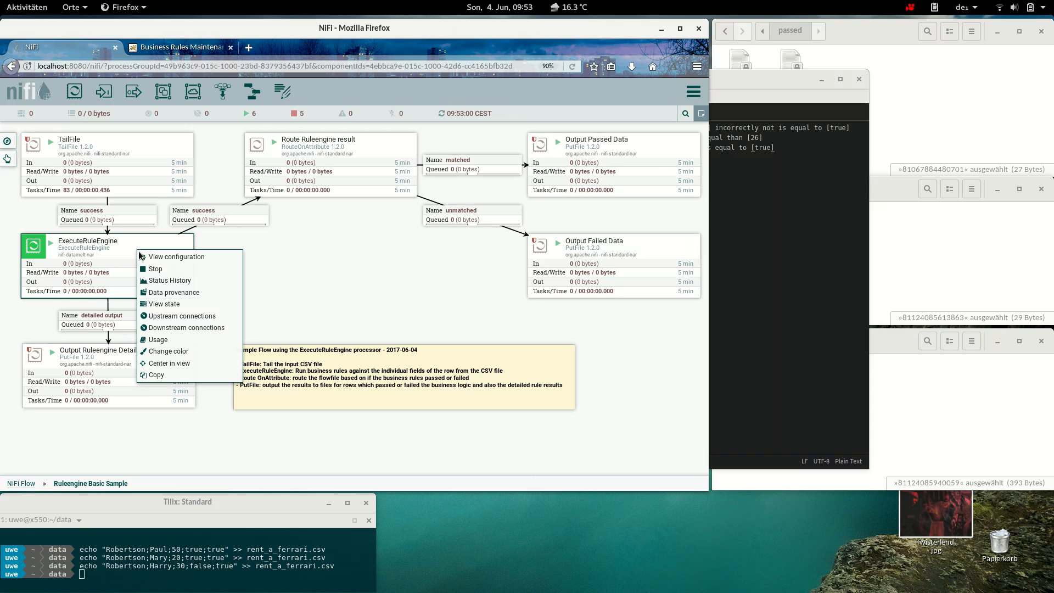
{"action": "left_click", "coordinate": [156, 269]}
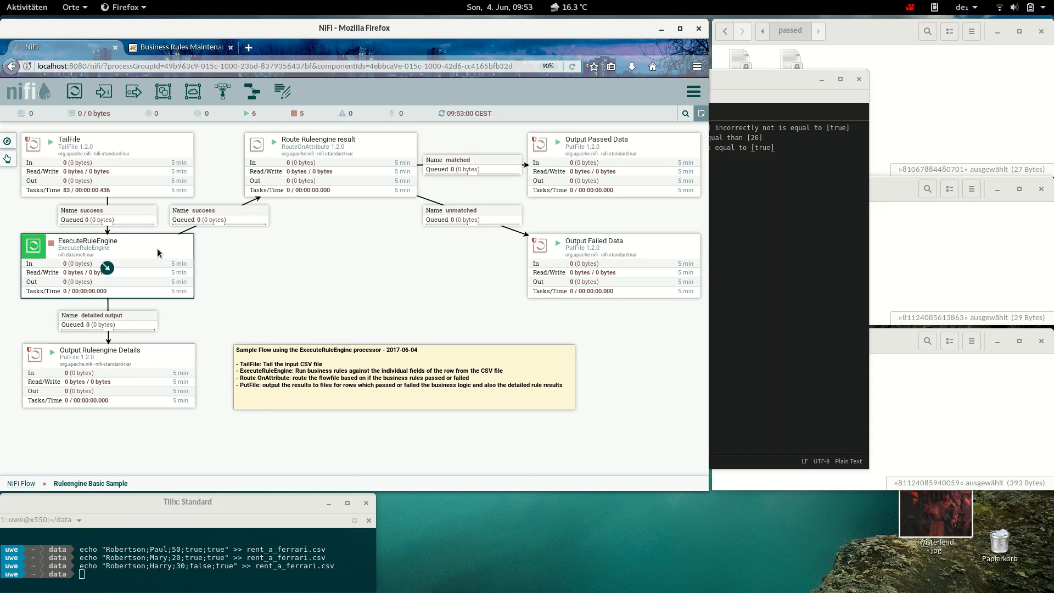
{"action": "right_click", "coordinate": [158, 252]}
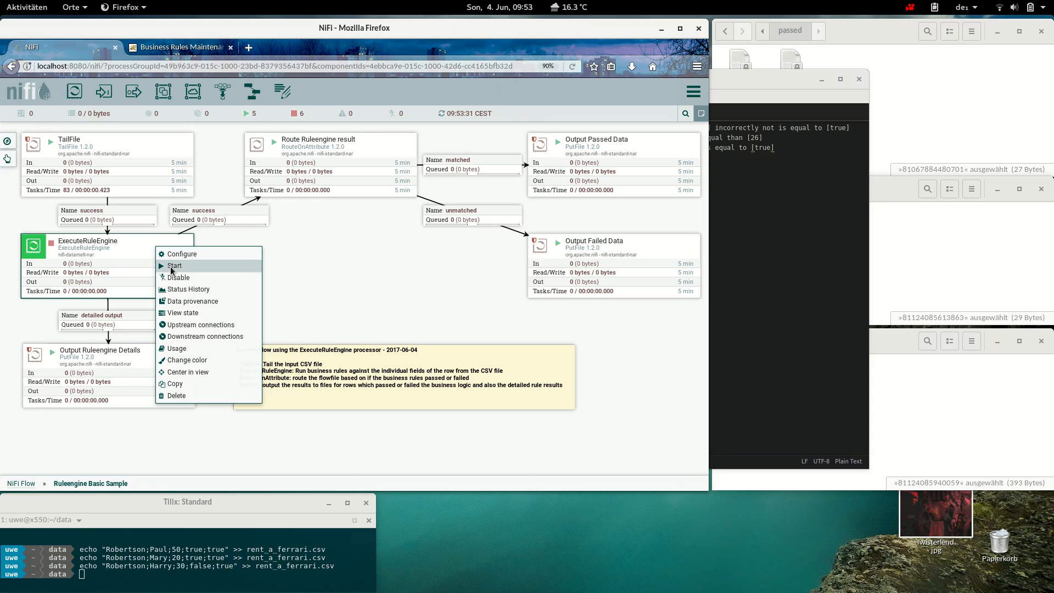
{"action": "left_click", "coordinate": [172, 266]}
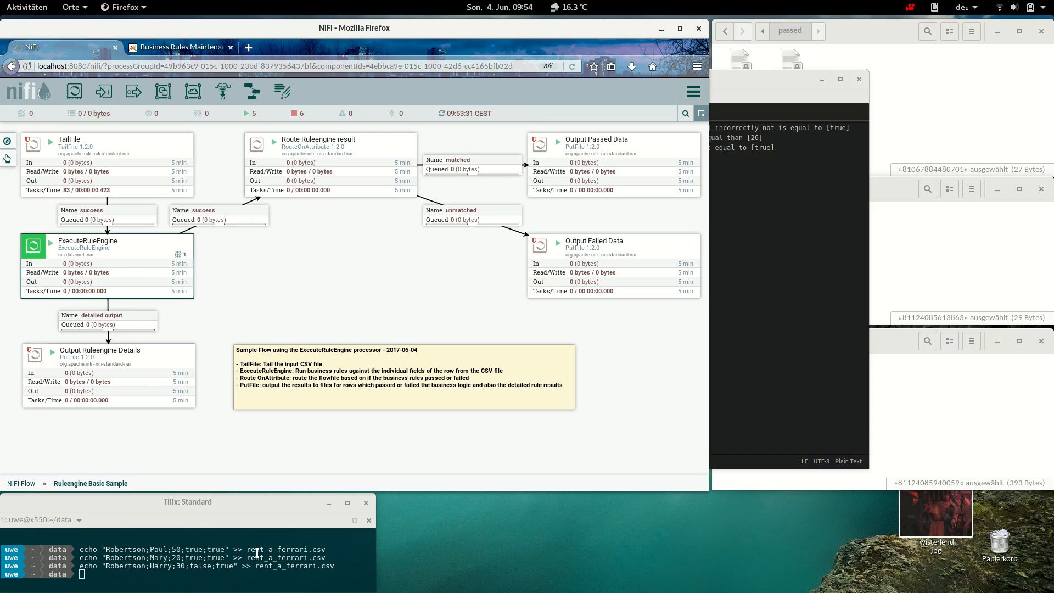
- Recall the last echo command in the Tilix terminal and replace the first name in its record
{"action": "left_click", "coordinate": [283, 578]}
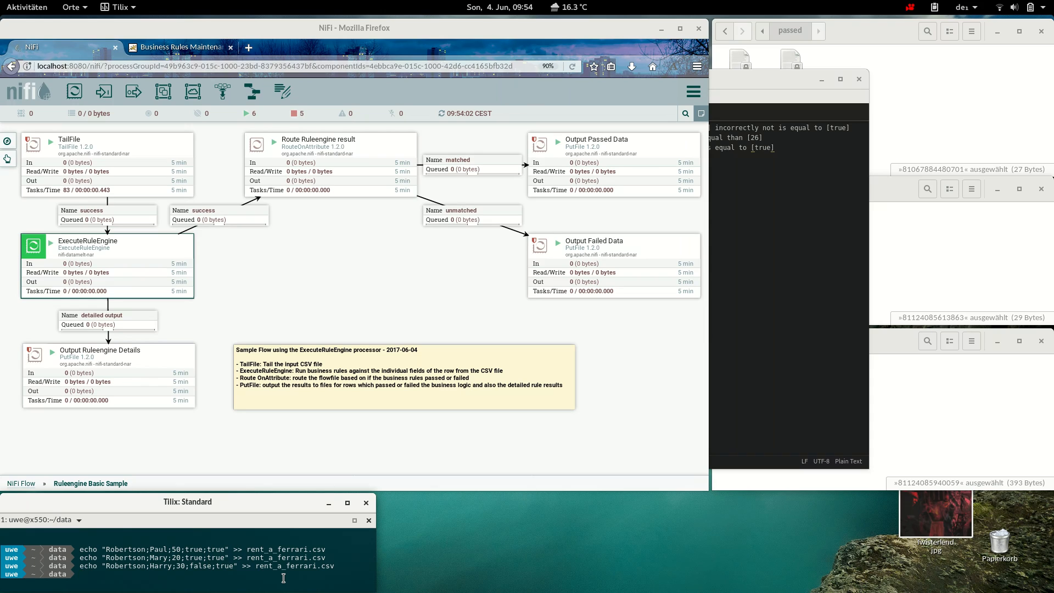
{"action": "key", "text": "Up"}
{"action": "key", "text": "Left"}
{"action": "key", "text": "Left"}
{"action": "key", "text": "Left"}
{"action": "key", "text": "Left"}
{"action": "key", "text": "Left"}
{"action": "key", "text": "Left"}
{"action": "key", "text": "Left"}
{"action": "key", "text": "Left"}
{"action": "key", "text": "Left"}
{"action": "key", "text": "Left"}
{"action": "key", "text": "Left"}
{"action": "key", "text": "Left"}
{"action": "key", "text": "Left"}
{"action": "key", "text": "Left"}
{"action": "key", "text": "Left"}
{"action": "key", "text": "Left"}
{"action": "key", "text": "Left"}
{"action": "key", "text": "Left"}
{"action": "key", "text": "Left"}
{"action": "key", "text": "Left"}
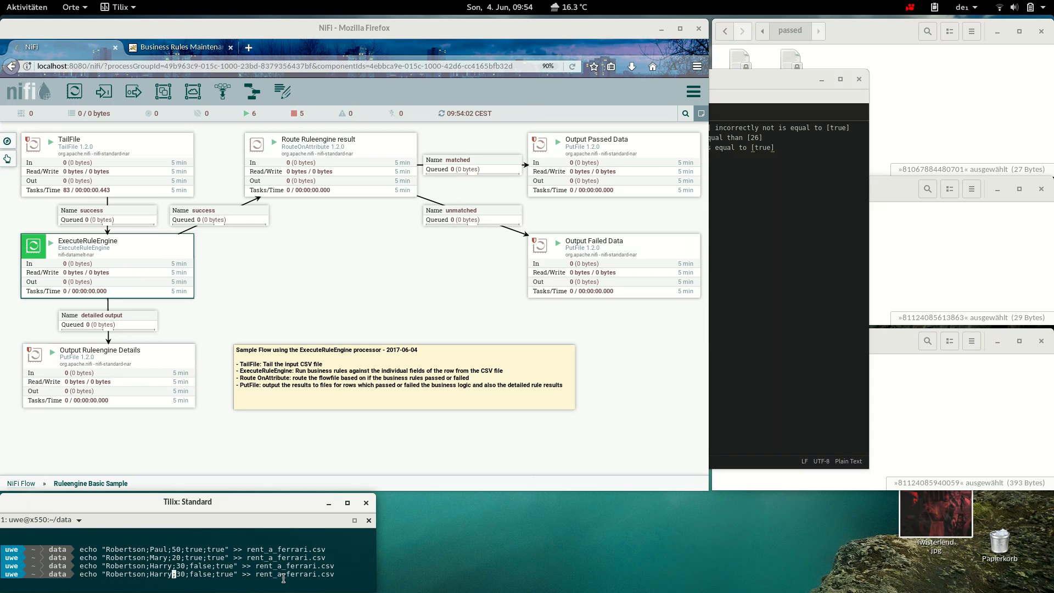
{"action": "key", "text": "BackSpace"}
{"action": "key", "text": "BackSpace"}
{"action": "key", "text": "BackSpace"}
{"action": "key", "text": "BackSpace"}
{"action": "key", "text": "BackSpace"}
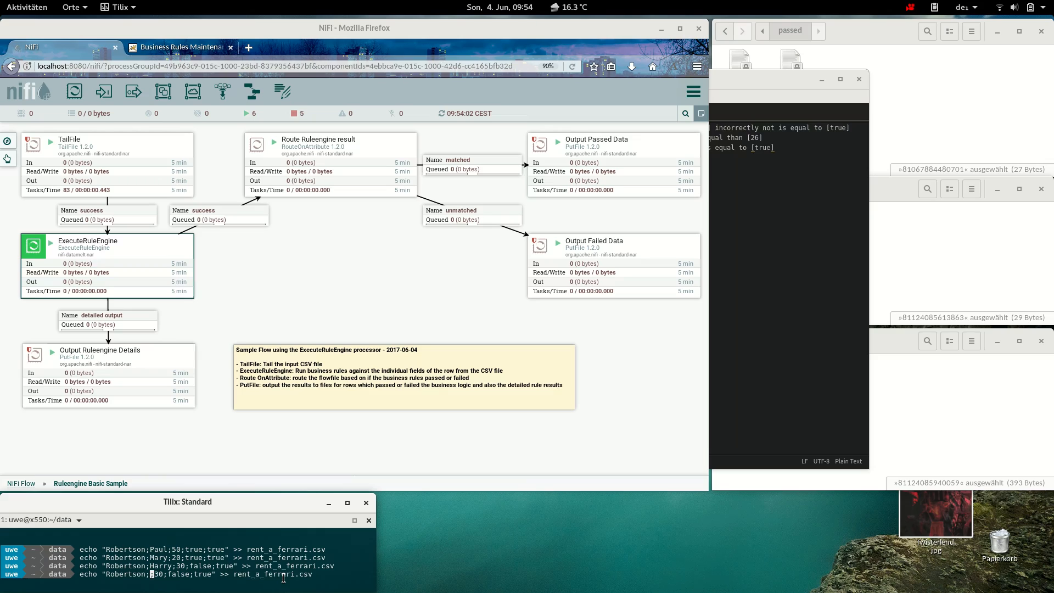
{"action": "type", "text": "Bob"}
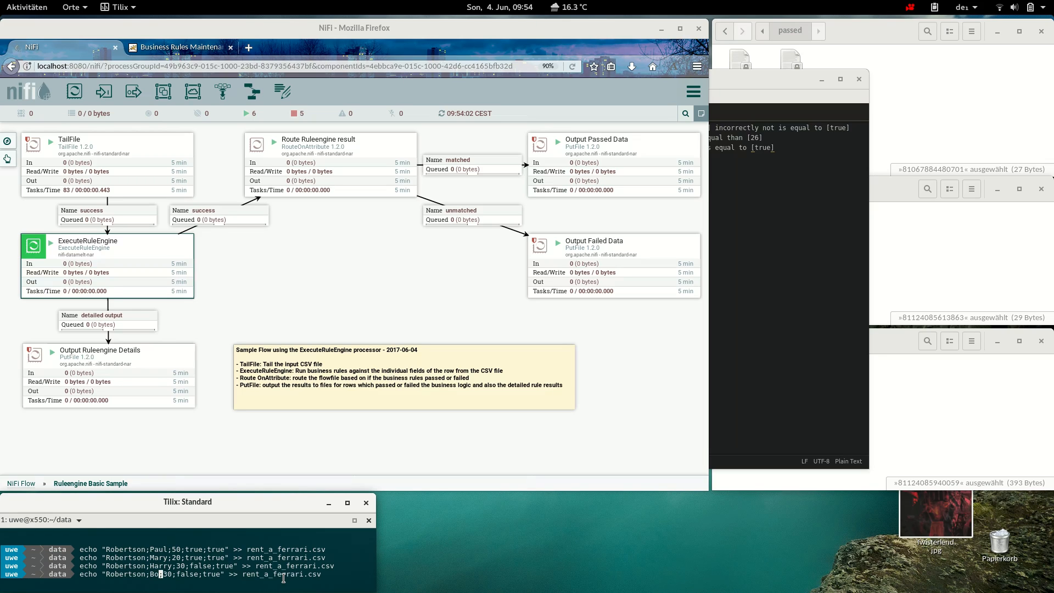
- Change the record in the echo command to age 80, drivers licence true and extra fee false
{"action": "key", "text": "Right"}
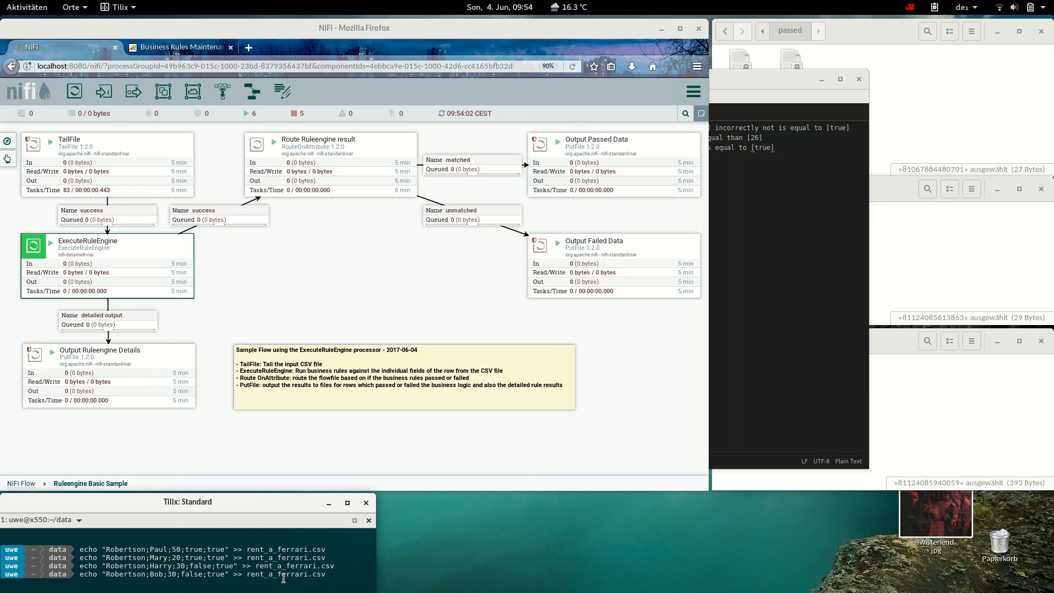
{"action": "key", "text": "Delete"}
{"action": "type", "text": "8"}
{"action": "key", "text": "Right"}
{"action": "key", "text": "Right"}
{"action": "key", "text": "Delete"}
{"action": "key", "text": "Delete"}
{"action": "key", "text": "Delete"}
{"action": "key", "text": "Delete"}
{"action": "key", "text": "Delete"}
{"action": "type", "text": "true"}
{"action": "key", "text": "Right"}
{"action": "key", "text": "Delete"}
{"action": "key", "text": "Delete"}
{"action": "key", "text": "Delete"}
{"action": "key", "text": "Delete"}
{"action": "type", "text": "false"}
- Minimize Atom to uncover the output folders and run the edited echo command to append the record to rent_a_ferrari.csv
{"action": "left_click", "coordinate": [825, 84]}
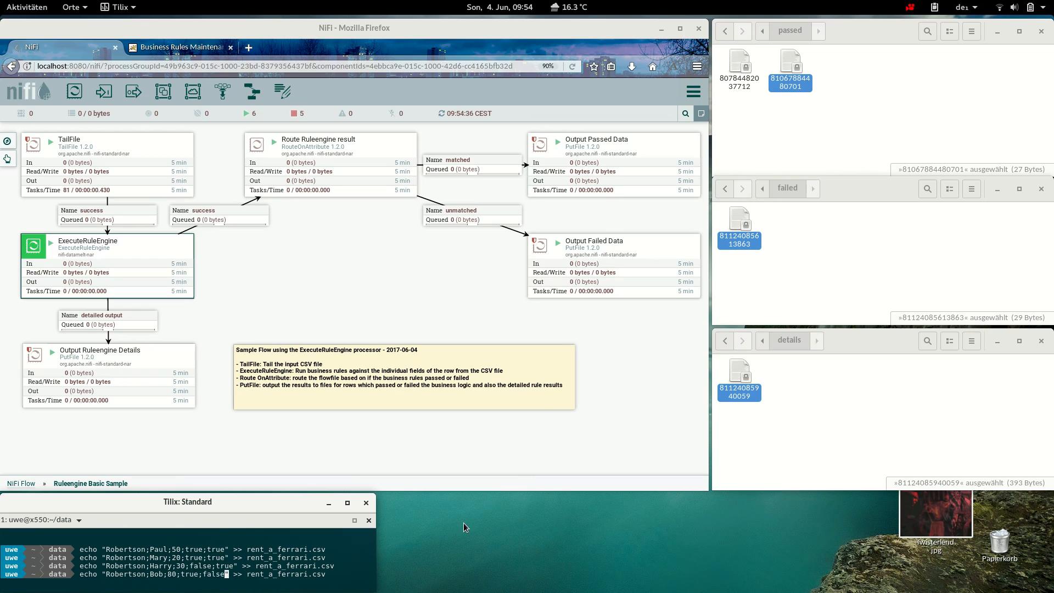
{"action": "key", "text": "Left"}
{"action": "key", "text": "Left"}
{"action": "key", "text": "Left"}
{"action": "key", "text": "Left"}
{"action": "key", "text": "Left"}
{"action": "key", "text": "Left"}
{"action": "key", "text": "Left"}
{"action": "key", "text": "Left"}
{"action": "key", "text": "Left"}
{"action": "key", "text": "Left"}
{"action": "key", "text": "Left"}
{"action": "key", "text": "Left"}
{"action": "key", "text": "Left"}
{"action": "key", "text": "Left"}
{"action": "key", "text": "Left"}
{"action": "key", "text": "Left"}
{"action": "key", "text": "Left"}
{"action": "key", "text": "Left"}
{"action": "key", "text": "Left"}
{"action": "key", "text": "Left"}
{"action": "key", "text": "Return"}
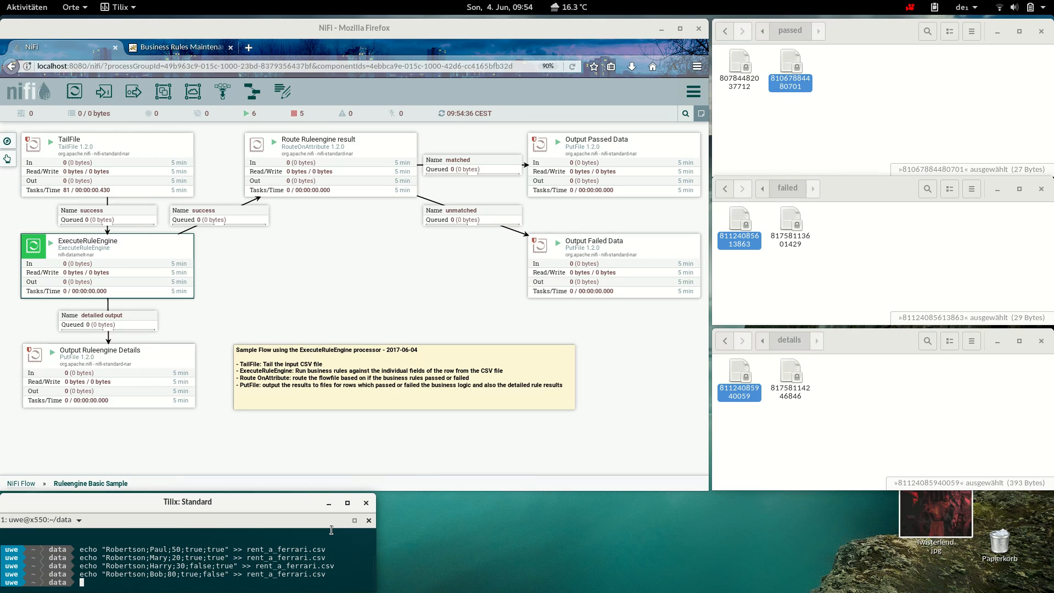
{"action": "left_click", "coordinate": [795, 231]}
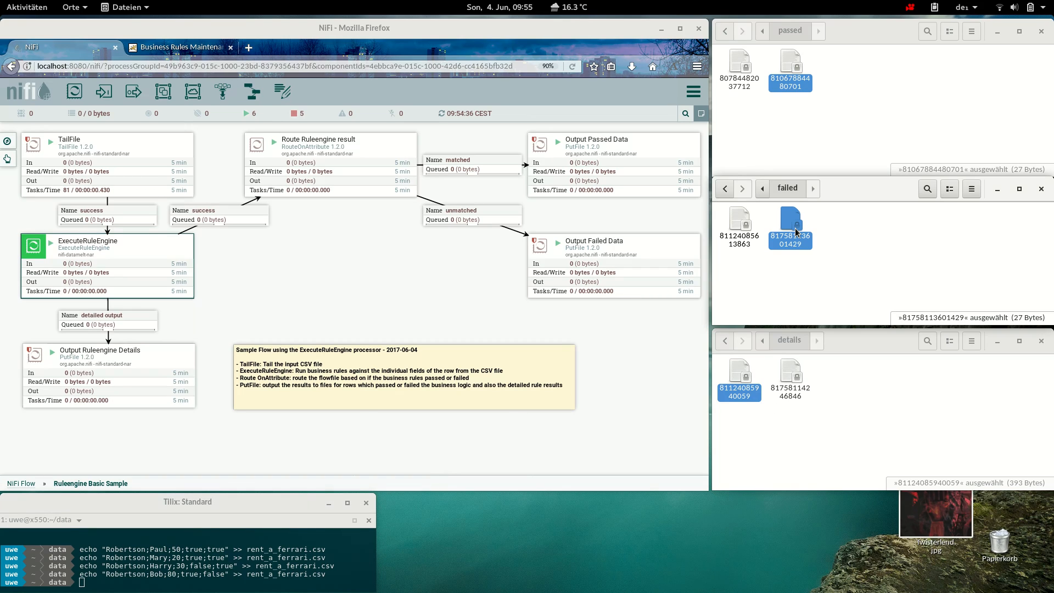
{"action": "left_click", "coordinate": [791, 379]}
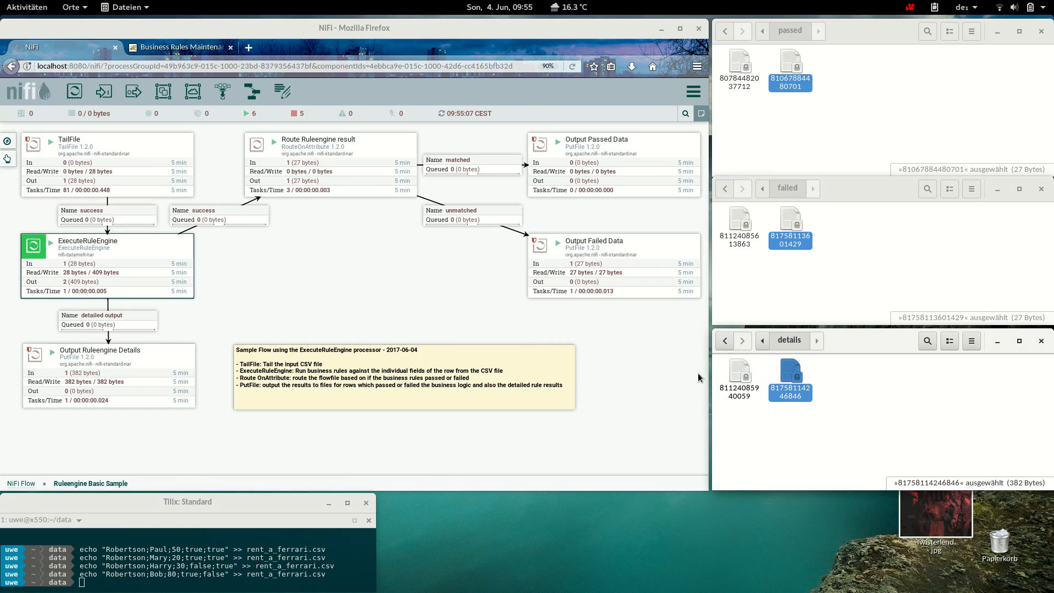
{"action": "key", "text": "alt+Tab"}
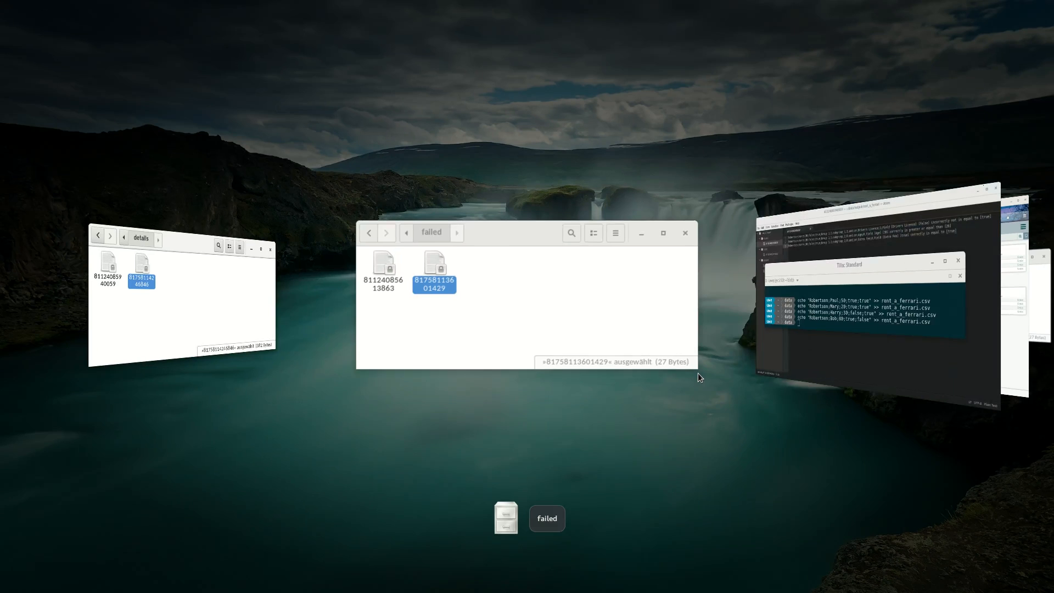
{"action": "key", "text": "alt+Tab"}
{"action": "key", "text": "alt+Tab"}
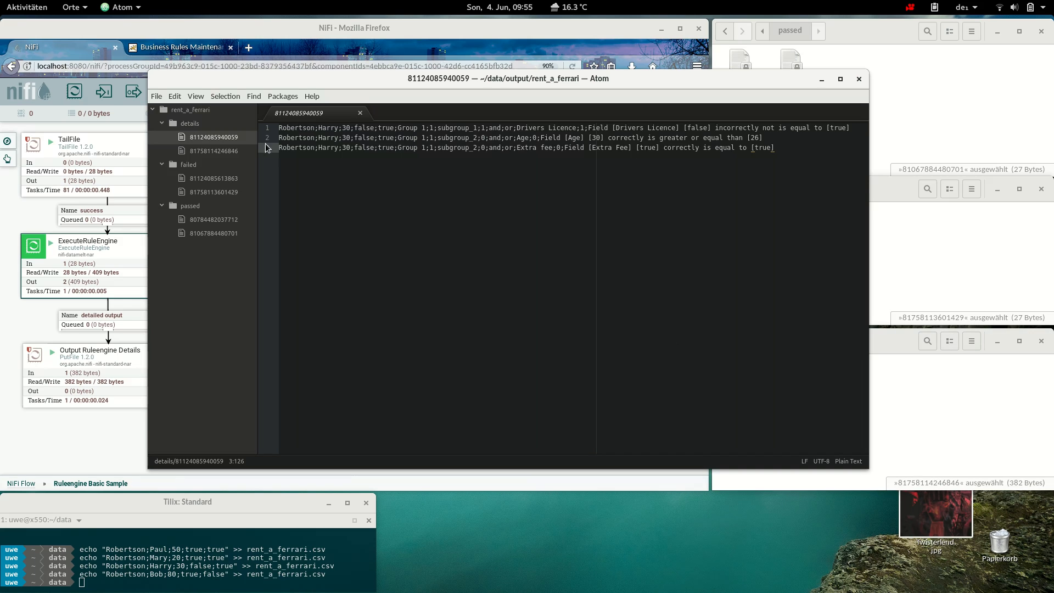
{"action": "left_click", "coordinate": [228, 157]}
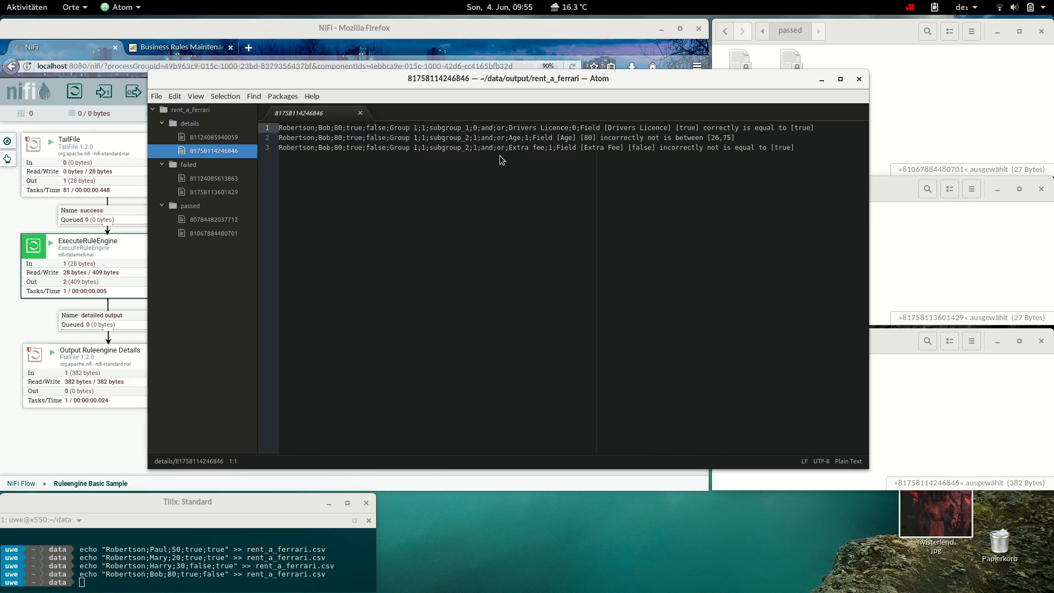
- Compare the rule results and messages in the details file with the extra fee value false in the terminal command
{"action": "left_click", "coordinate": [512, 130]}
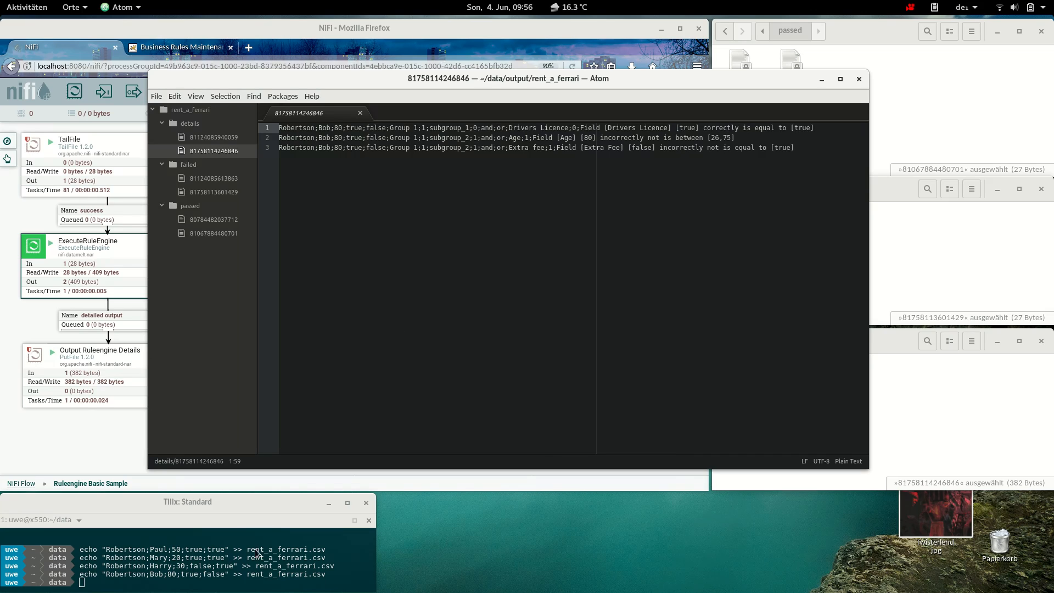
{"action": "double_click", "coordinate": [221, 576]}
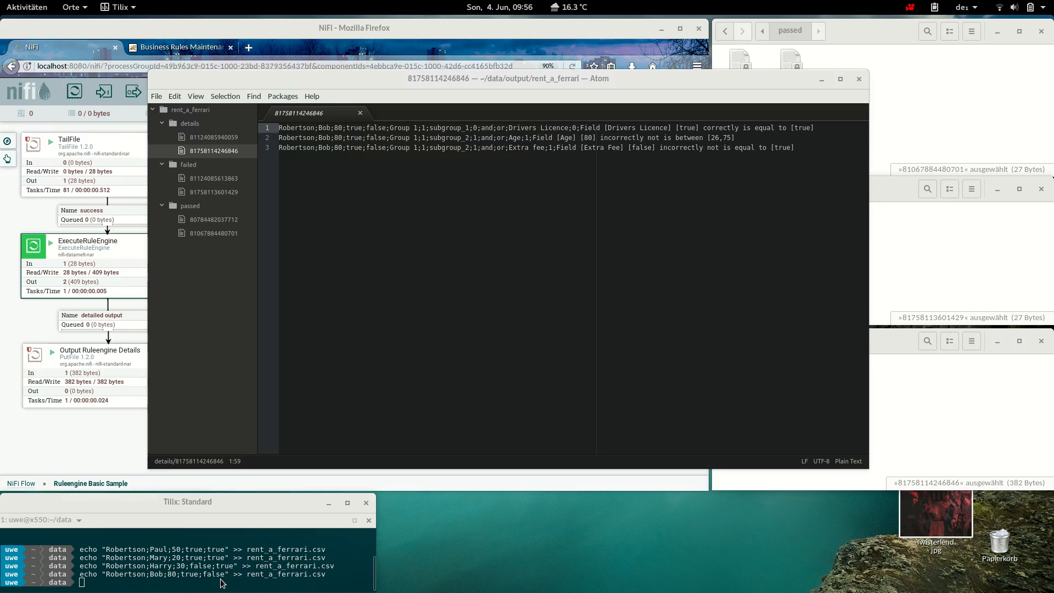
{"action": "left_click", "coordinate": [491, 227]}
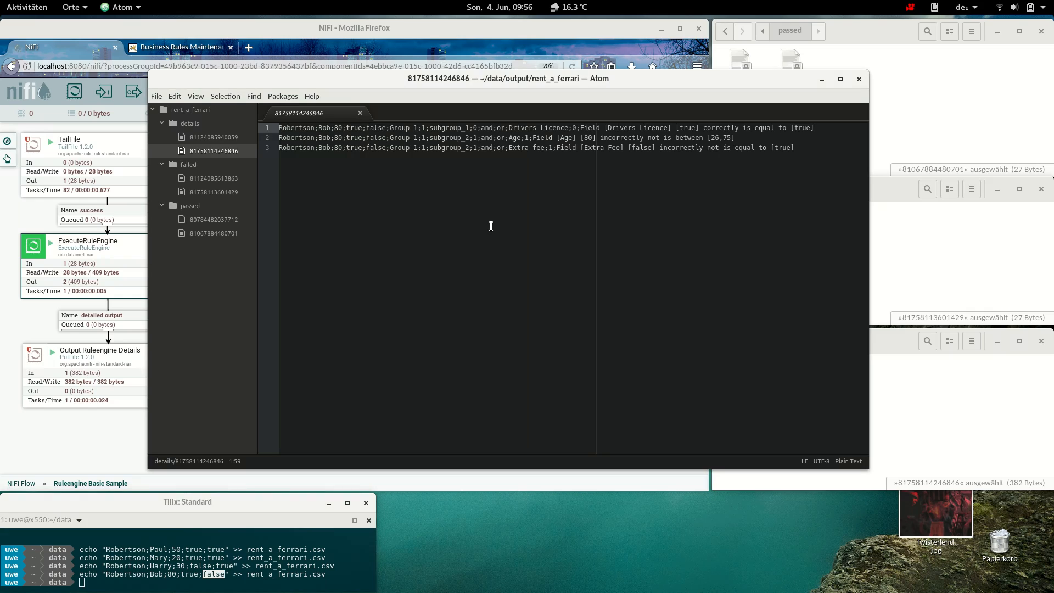
{"action": "left_click", "coordinate": [491, 227]}
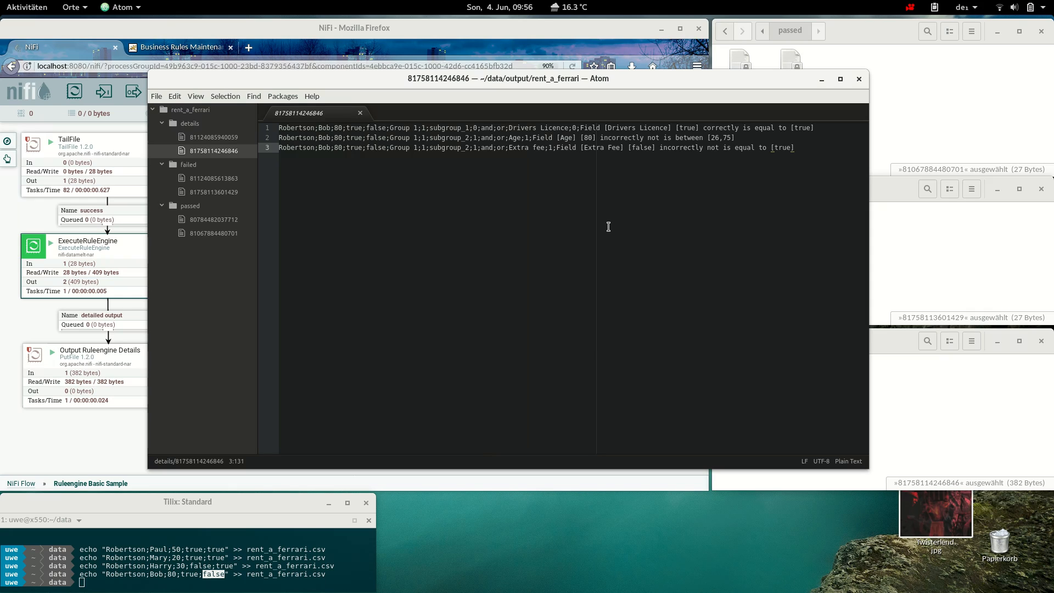
- Bring the NiFi flow in Firefox to the front and clear the Atom window away from the output folders
{"action": "left_click", "coordinate": [376, 36]}
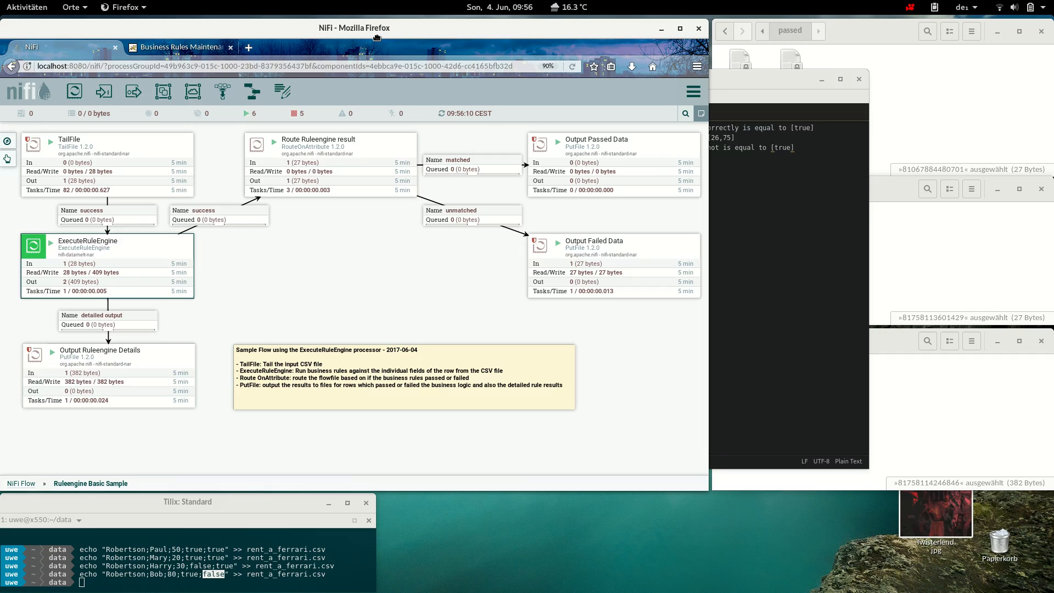
{"action": "left_click", "coordinate": [823, 82]}
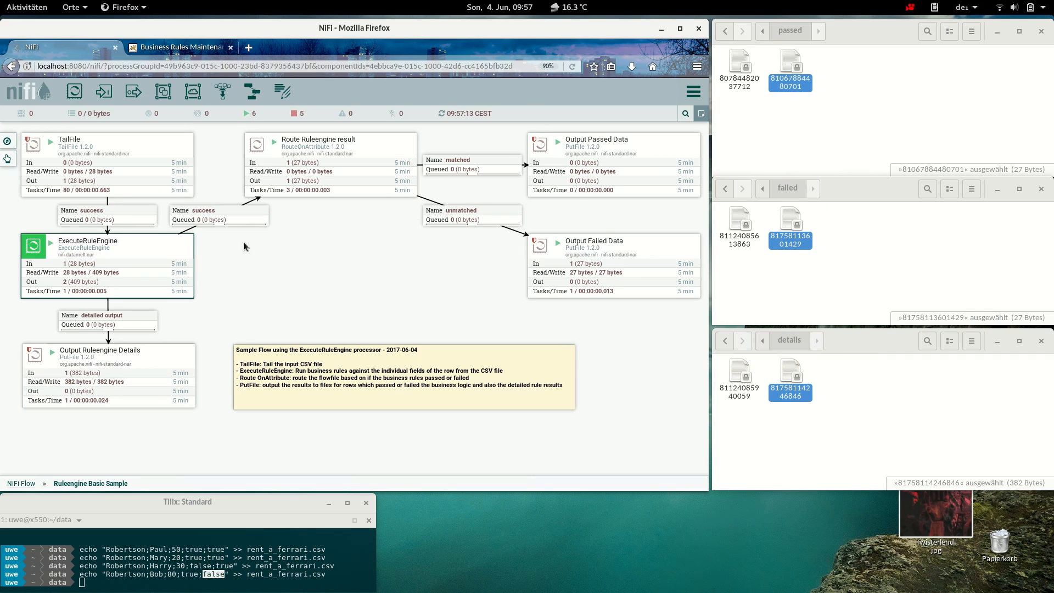
- Switch to the Business Rules Maintenance Tool and open the rules list of Group 1 in project Test Nifi 3
{"action": "left_click", "coordinate": [200, 51]}
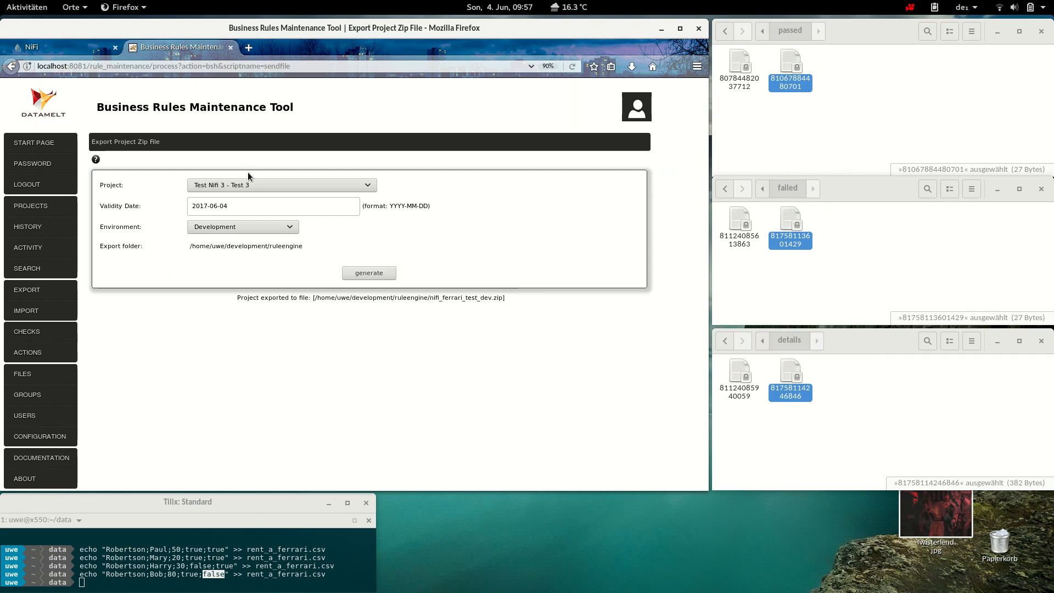
{"action": "left_click", "coordinate": [59, 207]}
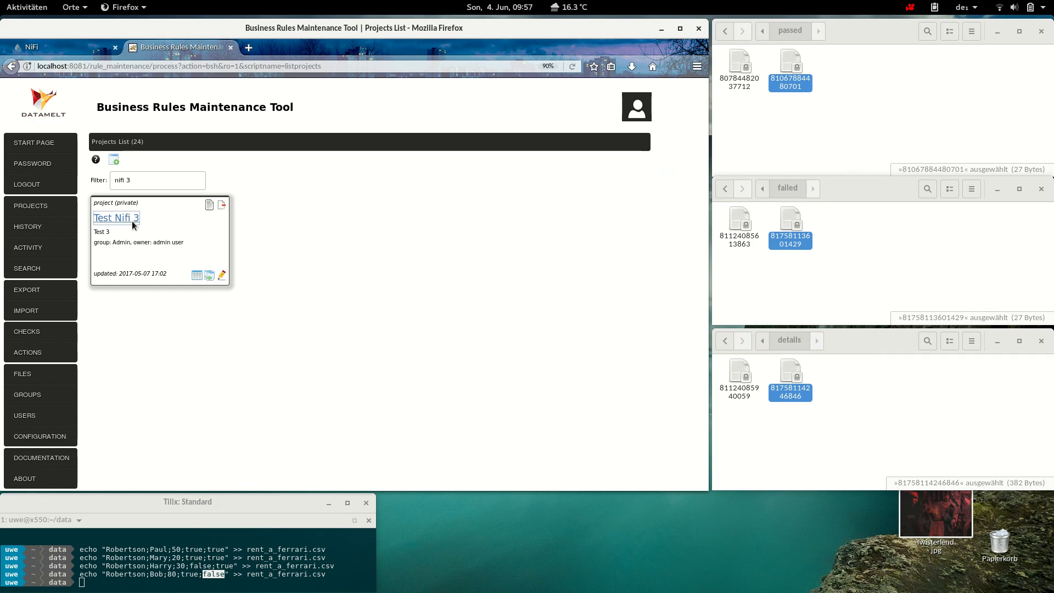
{"action": "left_click", "coordinate": [133, 224]}
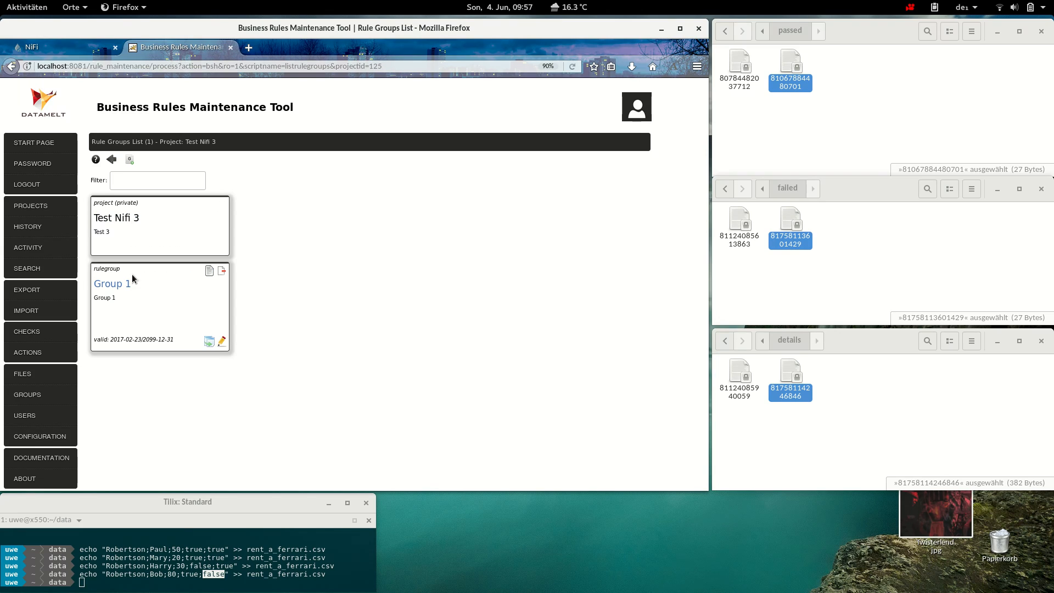
{"action": "left_click", "coordinate": [131, 288]}
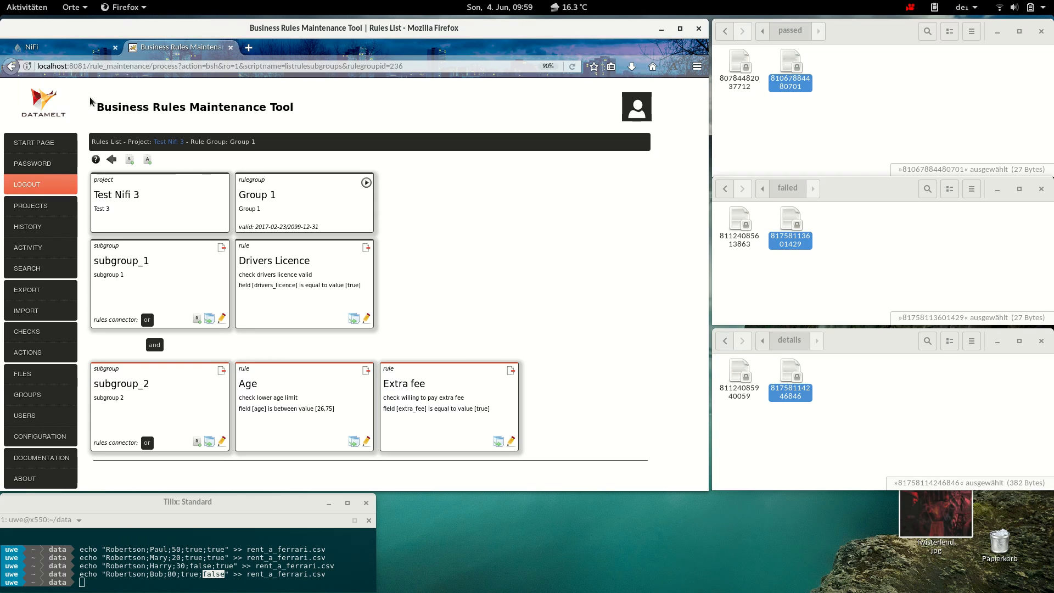
- Compare the ExecuteRuleEngine flow in NiFi with the Group 1 rules list, ending on the NiFi flow
{"action": "left_click", "coordinate": [83, 51]}
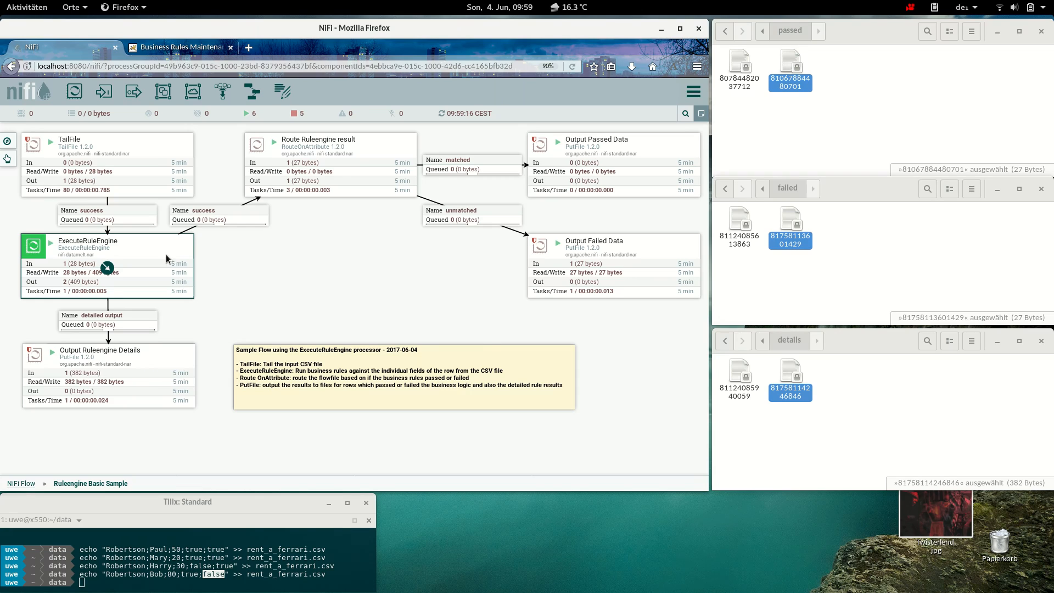
{"action": "left_click", "coordinate": [189, 47]}
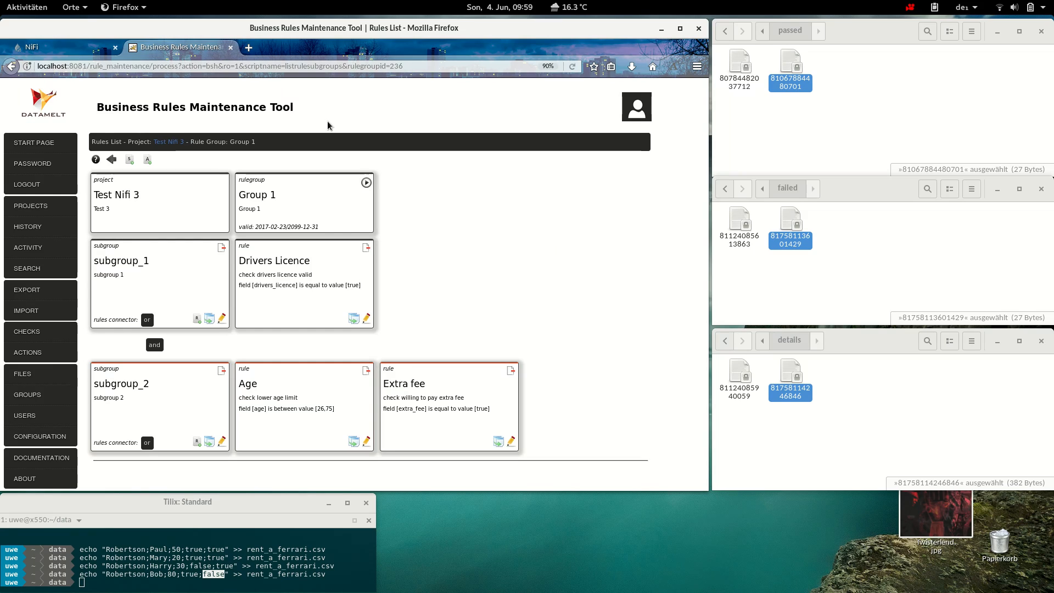
{"action": "left_click", "coordinate": [55, 54]}
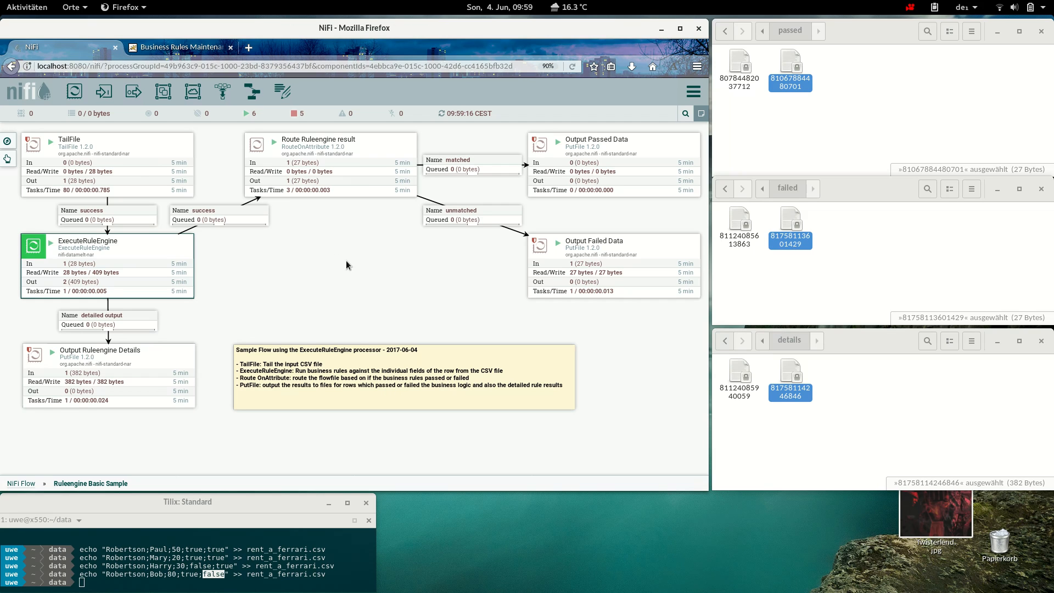